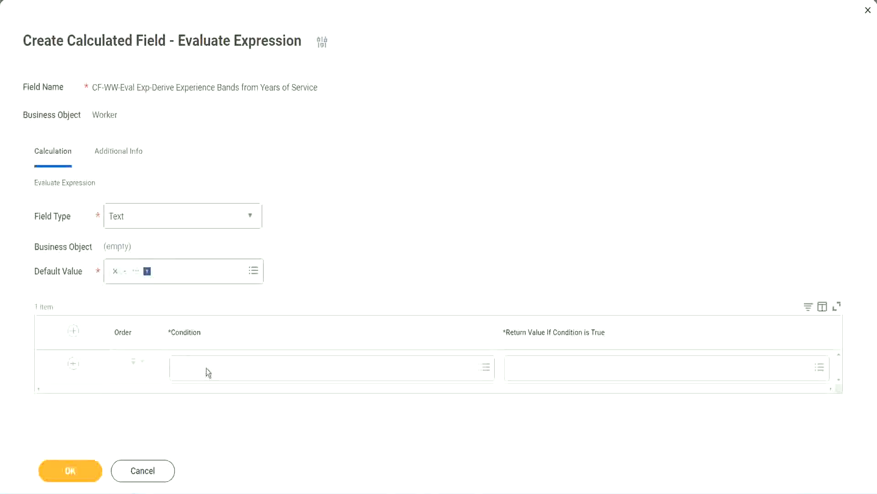
In the Notepad++ notes, copy the Field 1 name "CF-WW-TF-Length of Service between 0 and 7 years"
left_click(208, 372)
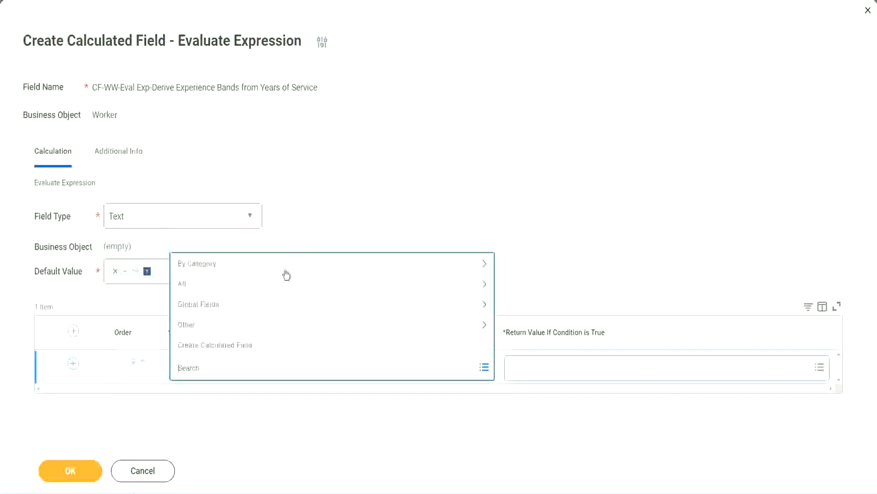
left_click(337, 208)
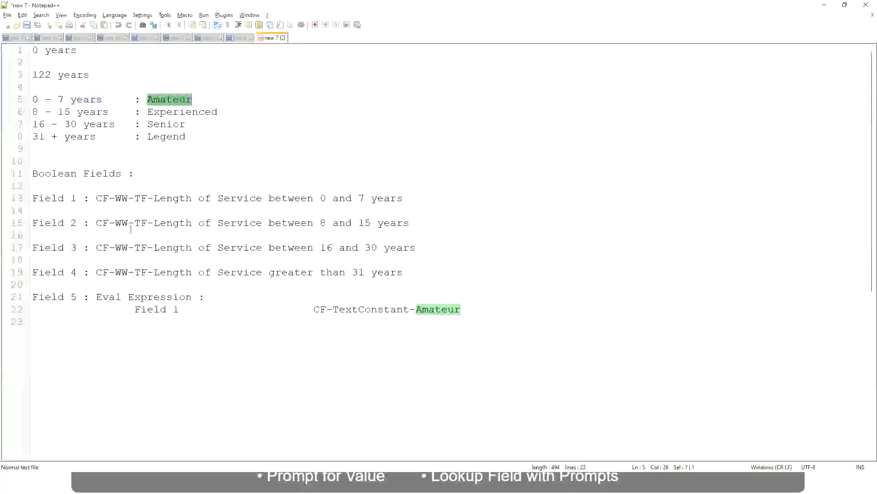
double_click(100, 198)
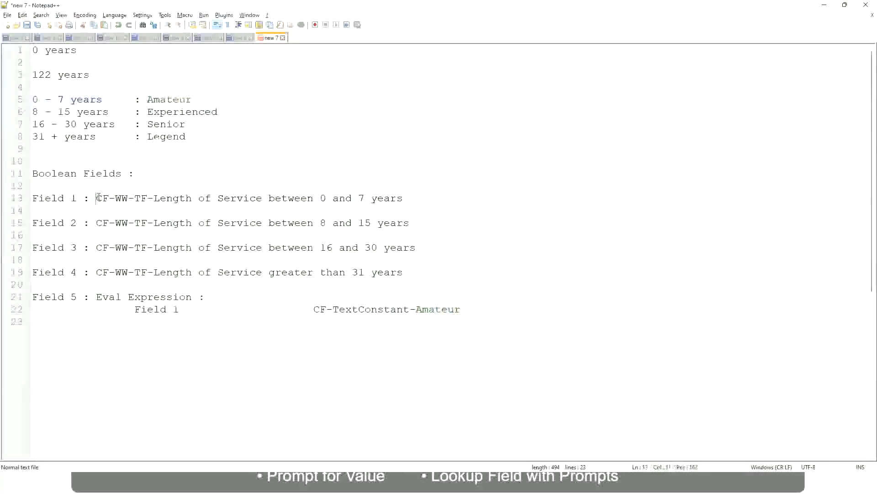
left_click_drag(152, 199, 404, 201)
key("ctrl+c")
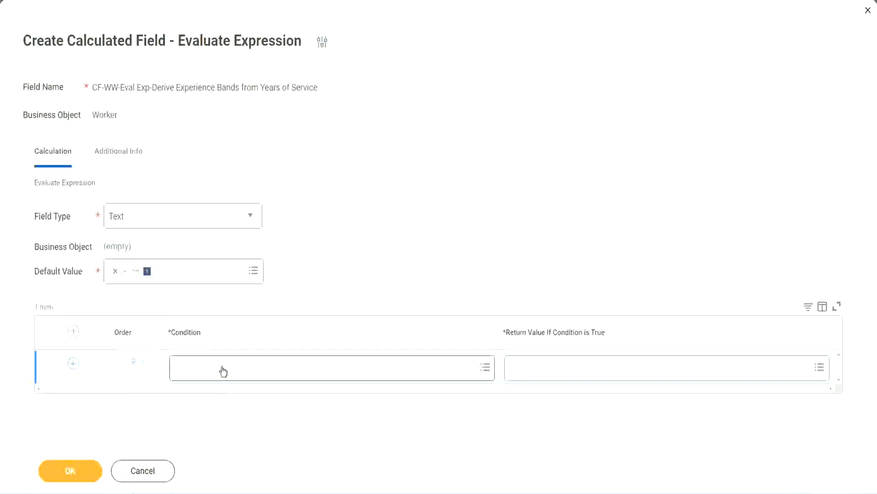
In the Workday calculated field, set the first row's condition to CF-WW-TF-Length of Service between 0 and 7 years
left_click(223, 371)
key("ctrl+v")
key("Return")
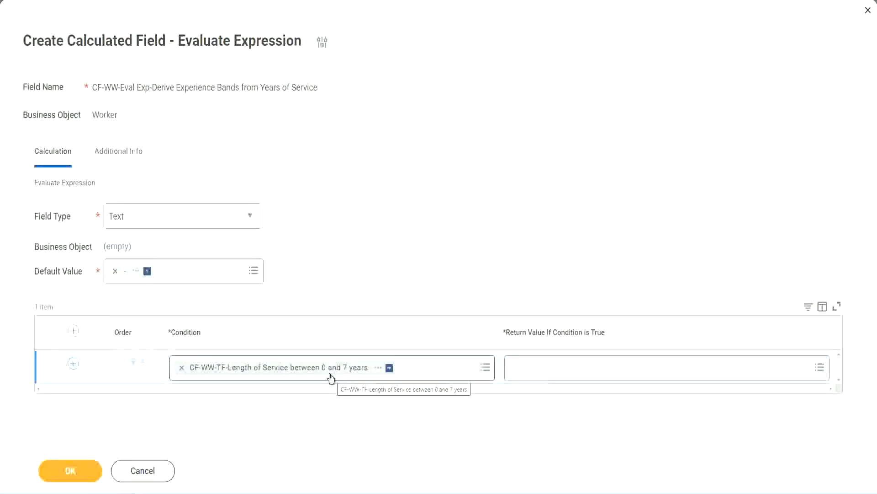
left_click(571, 375)
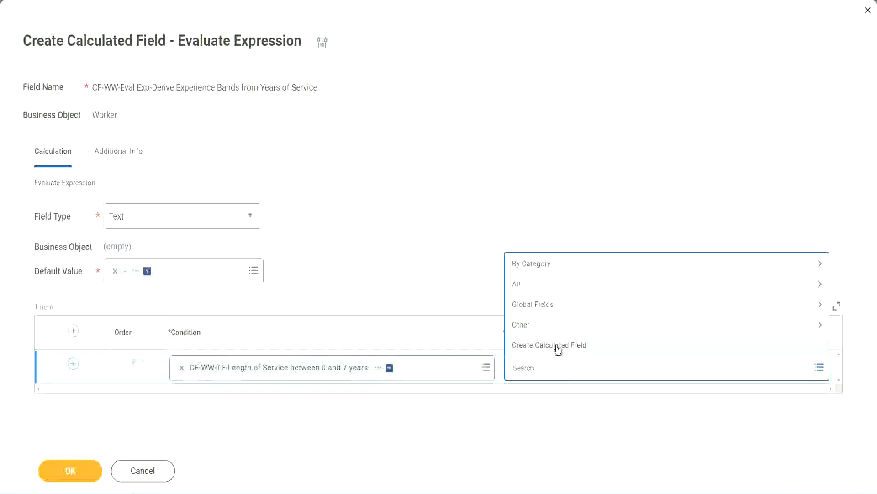
left_click(509, 227)
left_click(527, 370)
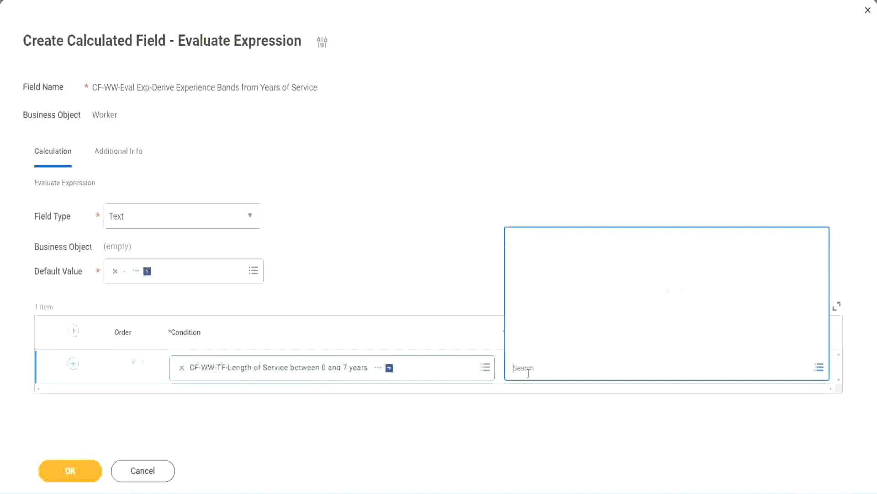
type("Amaterue")
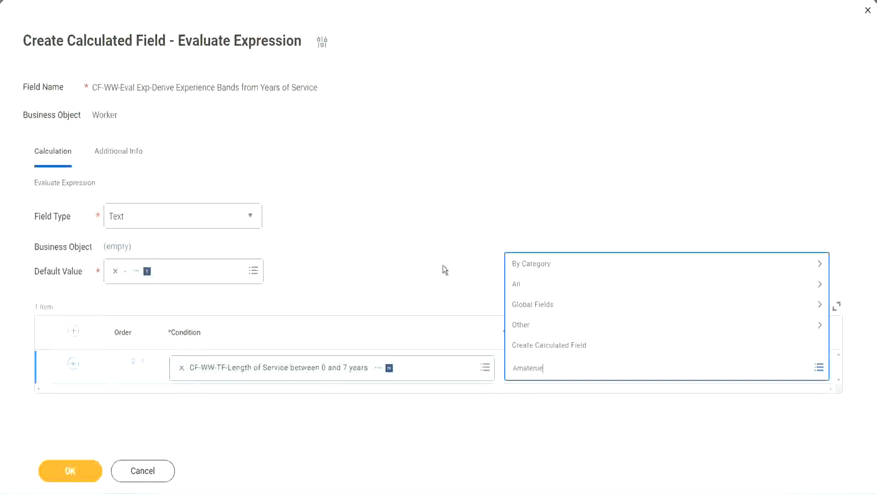
key("Escape")
left_click(553, 369)
left_click(443, 266)
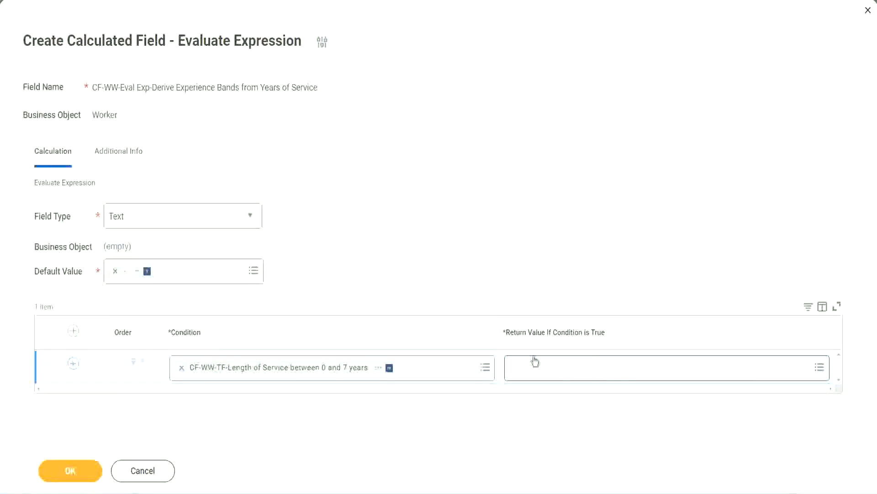
Create a new calculated field for the first row's return value and name it CF-WW-TC-Amateur
left_click(569, 367)
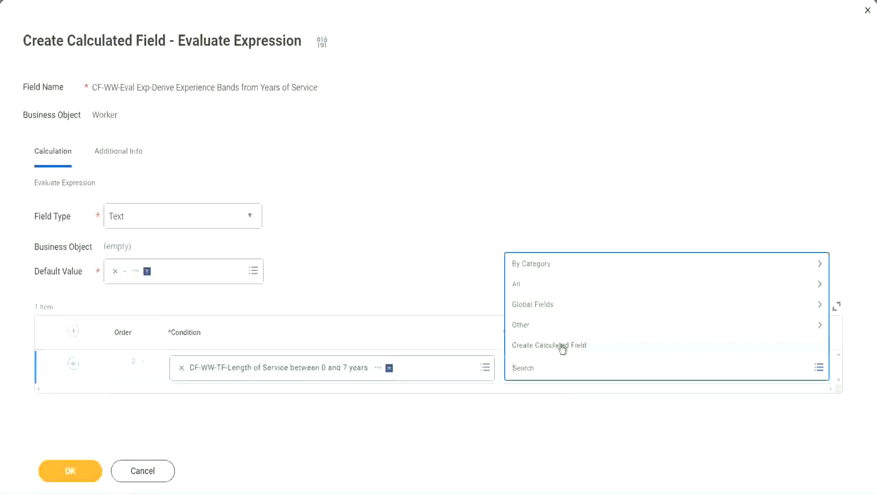
left_click(563, 348)
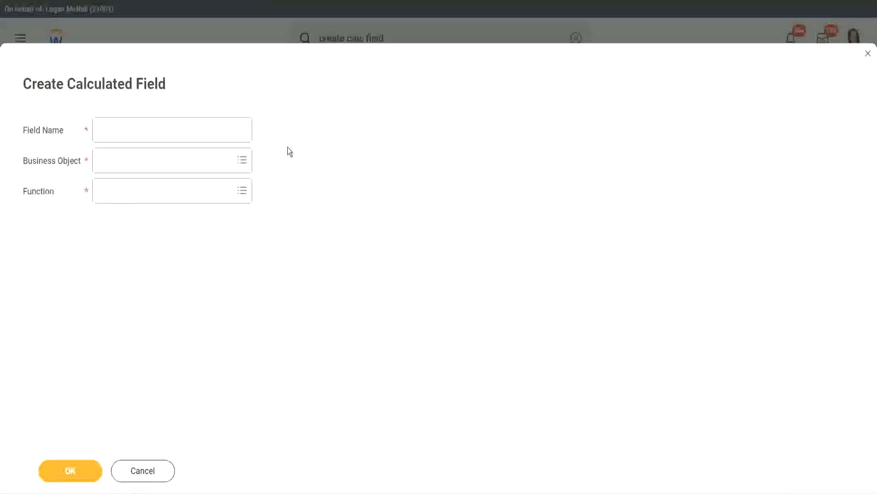
left_click(108, 130)
type("C")
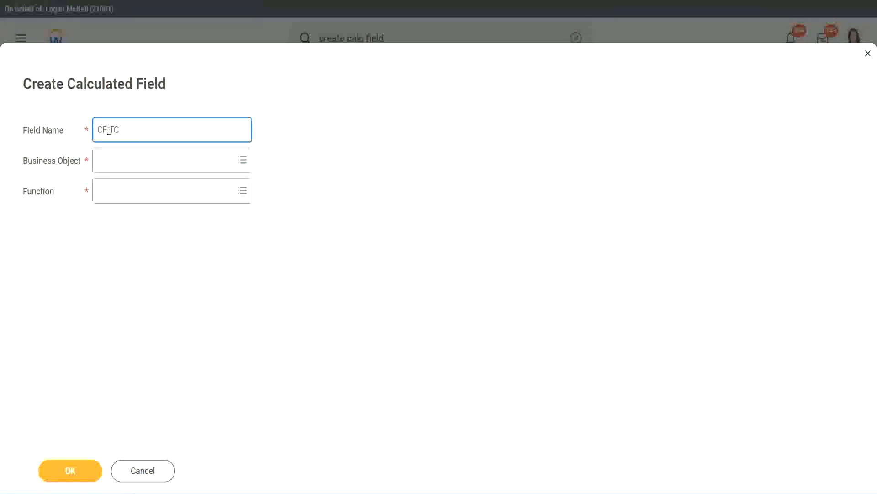
type("F_TC-Amateur")
left_click(110, 130)
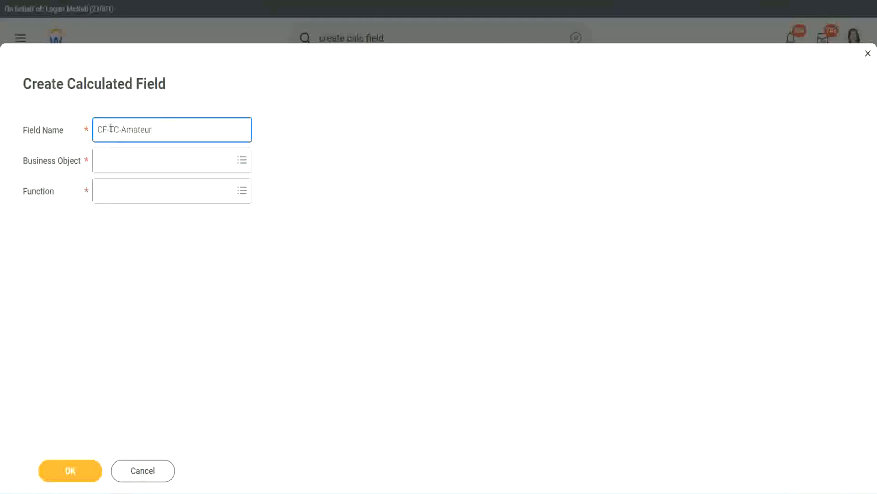
type("WW")
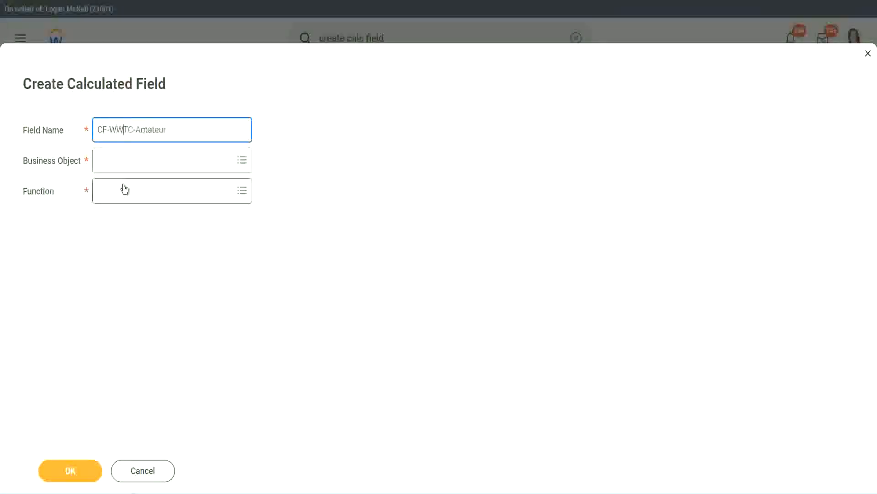
type("-")
Set the new calculated field's business object to Global
left_click(123, 160)
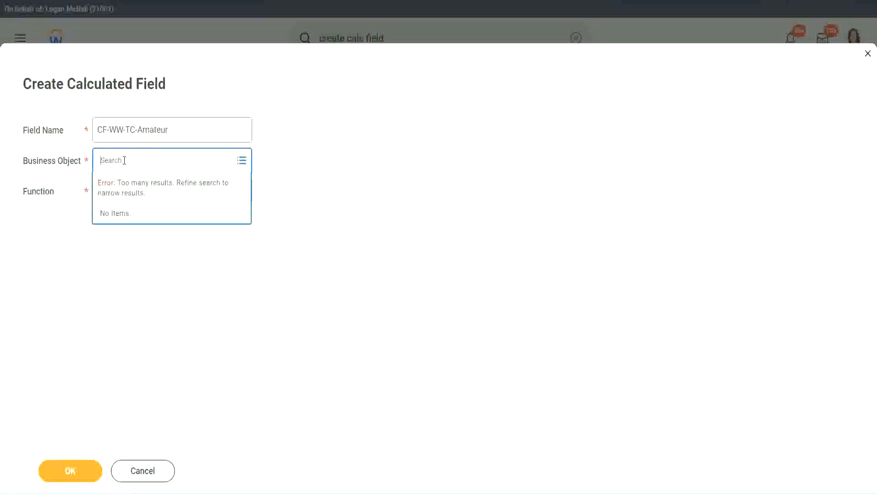
type("worker")
key("BackSpace")
key("BackSpace")
key("BackSpace")
key("BackSpace")
key("BackSpace")
key("BackSpace")
type("global")
key("Return")
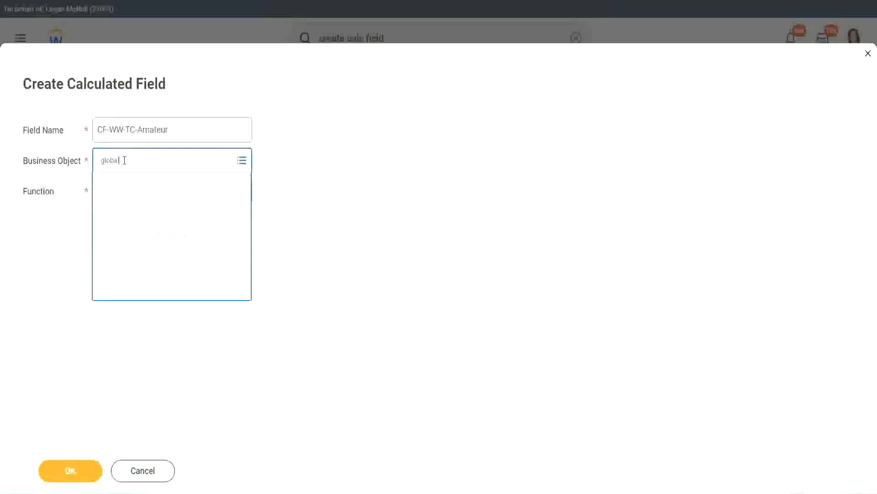
left_click(138, 208)
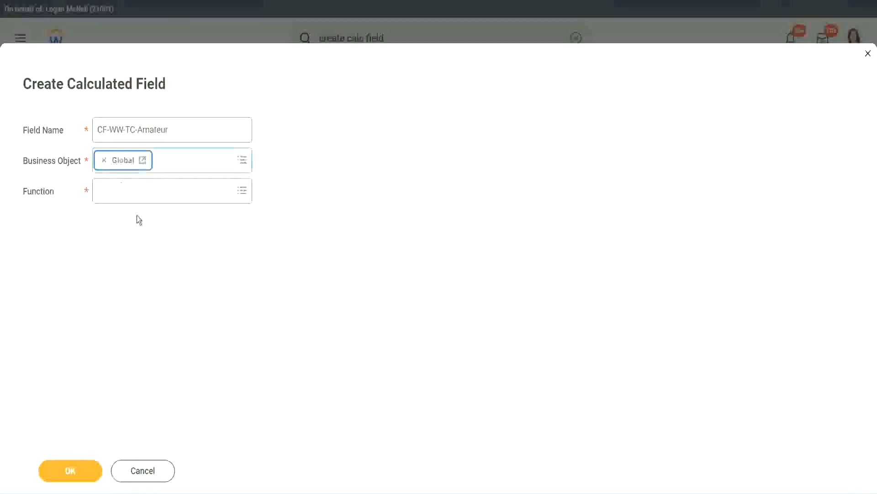
Re-enter the word Amateur at the end of the field name and copy that word
triple_click(227, 124)
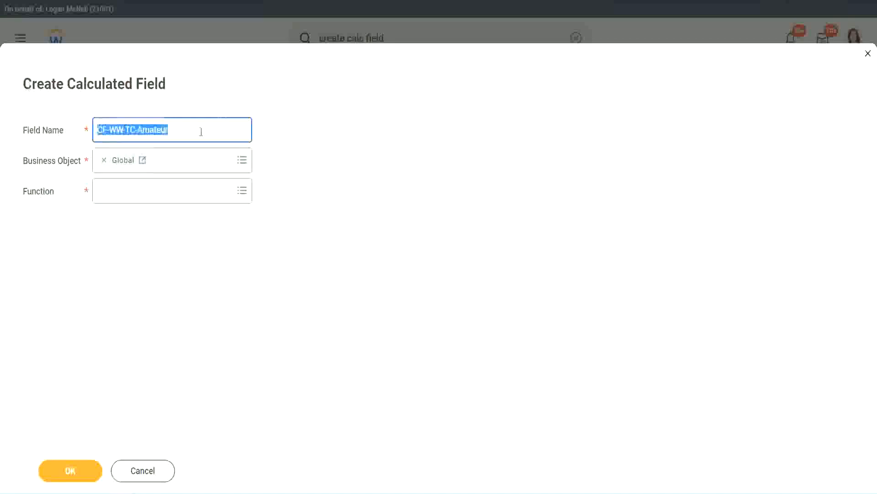
left_click(196, 132)
double_click(173, 128)
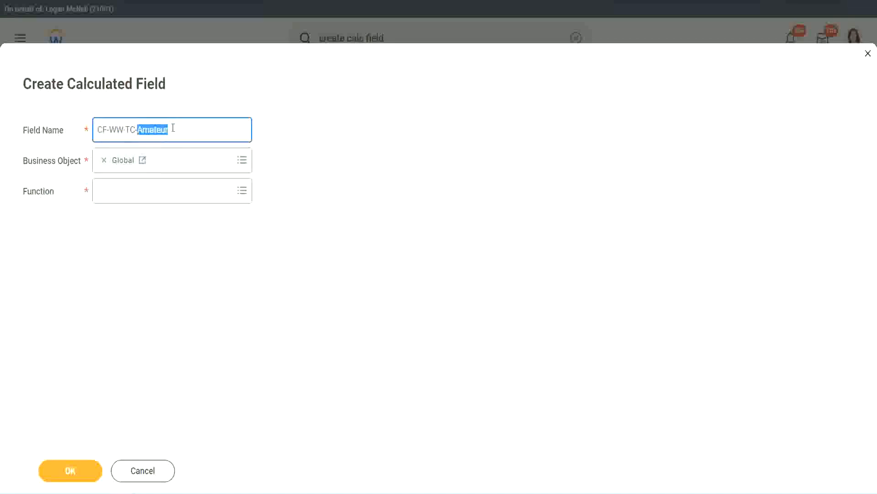
type("Amateur")
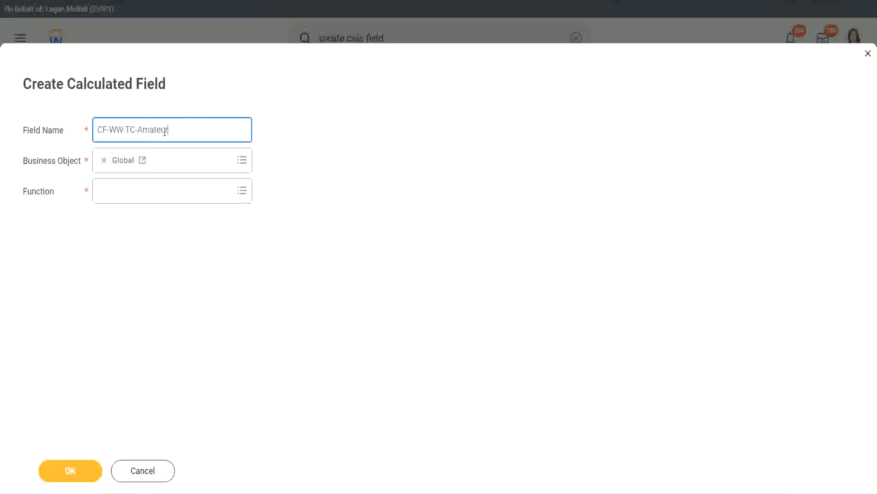
double_click(164, 131)
key("ctrl+c")
Set the new field's function to Text Constant and continue to its definition
left_click(121, 192)
type("text const")
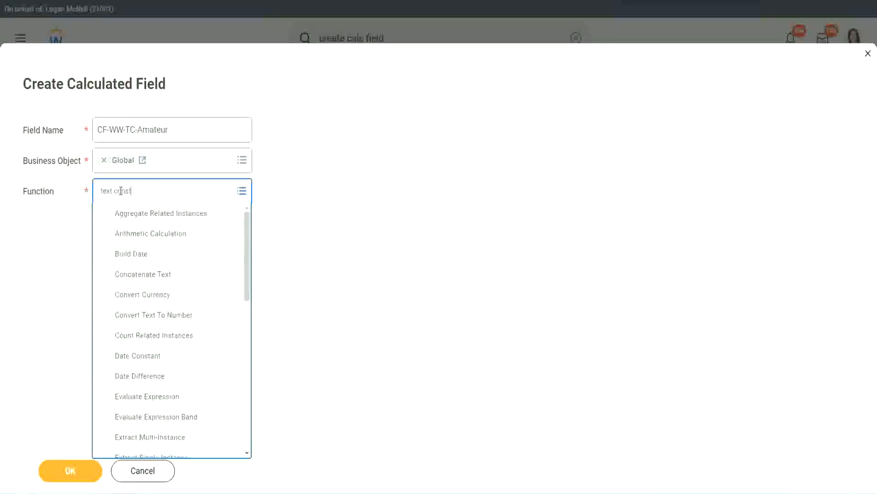
key("Return")
left_click(73, 478)
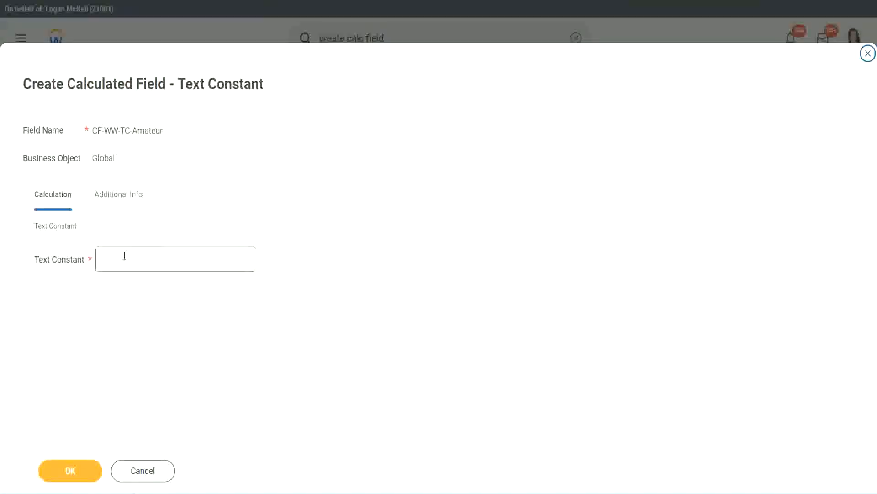
Enter Amateur as the text constant and save the field as the first row's return value
left_click(144, 257)
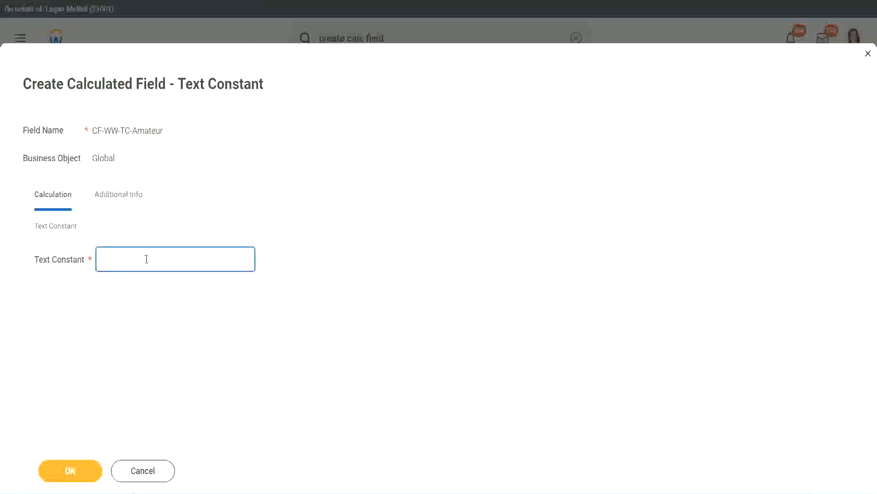
key("ctrl+v")
left_click(70, 470)
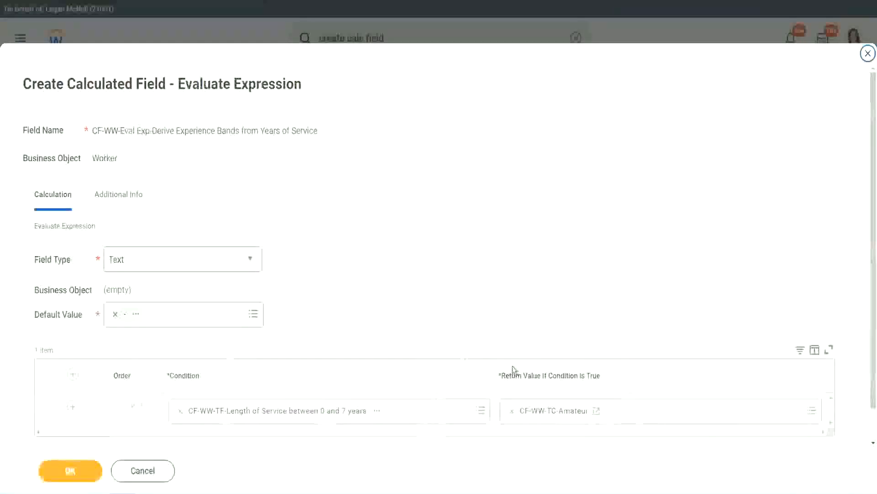
Add three more condition rows below the first one in the Evaluate Expression table
right_click(544, 414)
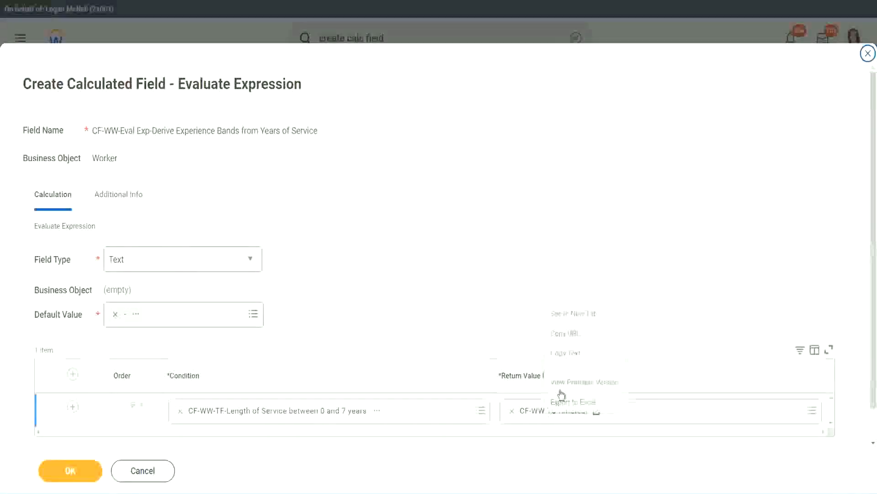
left_click(505, 374)
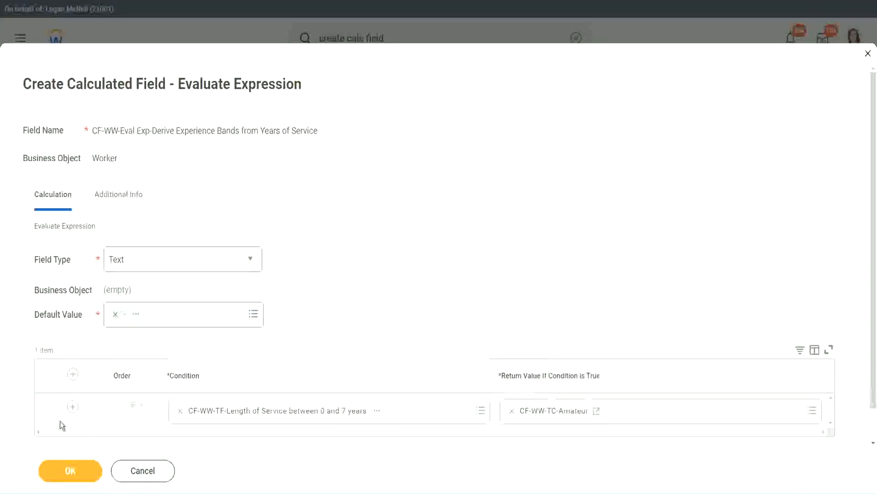
left_click(73, 407)
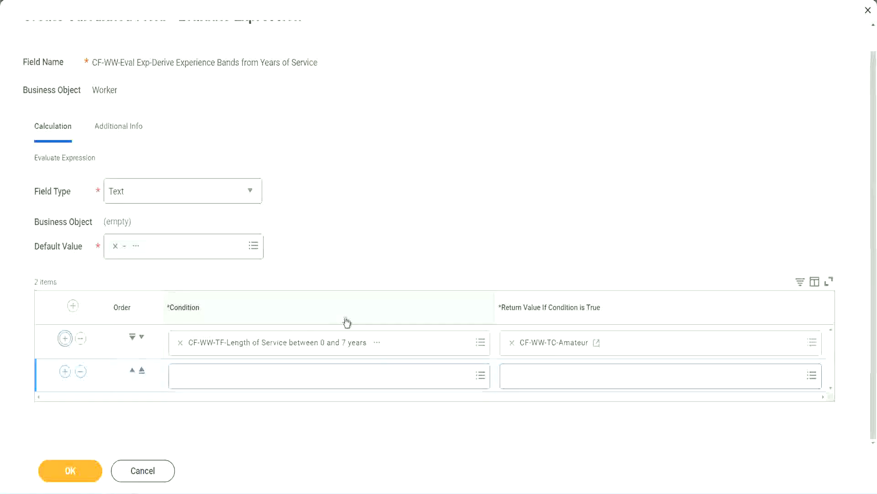
left_click(65, 372)
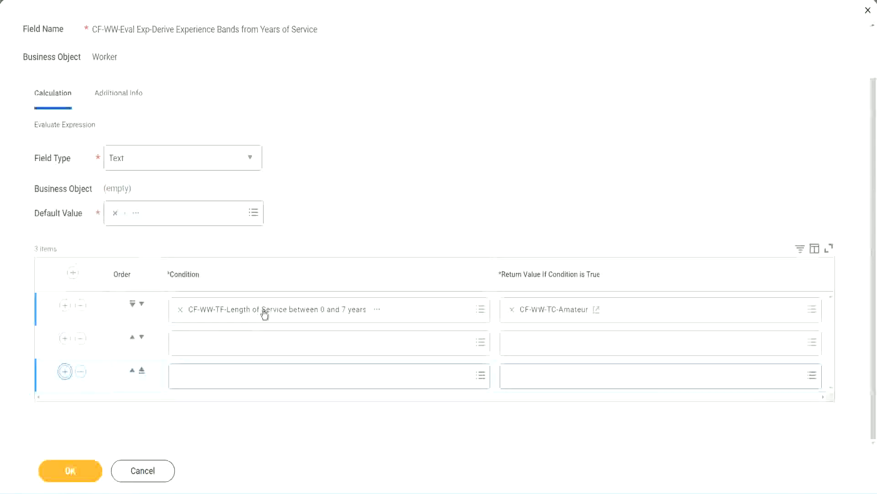
Set the second row's condition to CF-WW-TF-Length of Service between 8 and 15 years
left_click(216, 346)
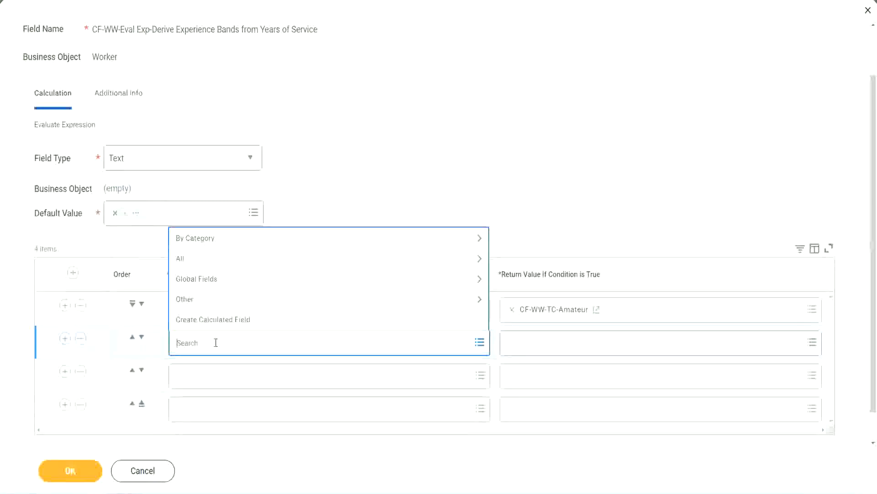
type("cf-ww-tf")
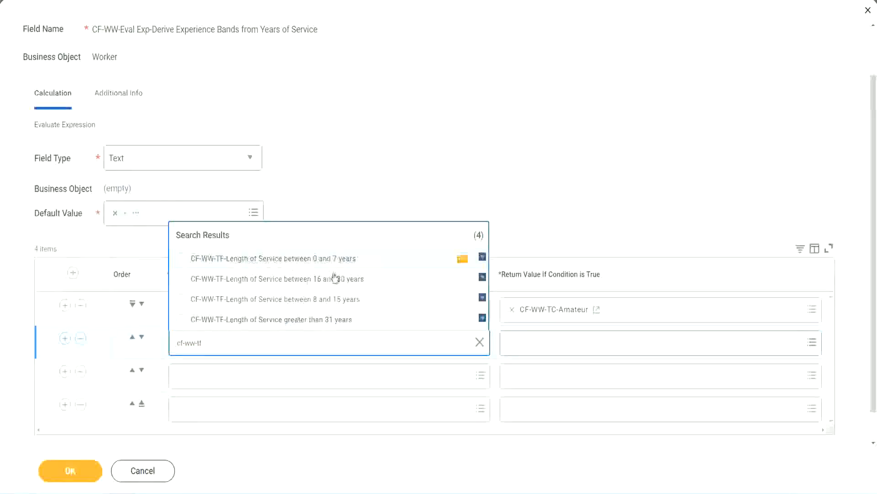
left_click(337, 301)
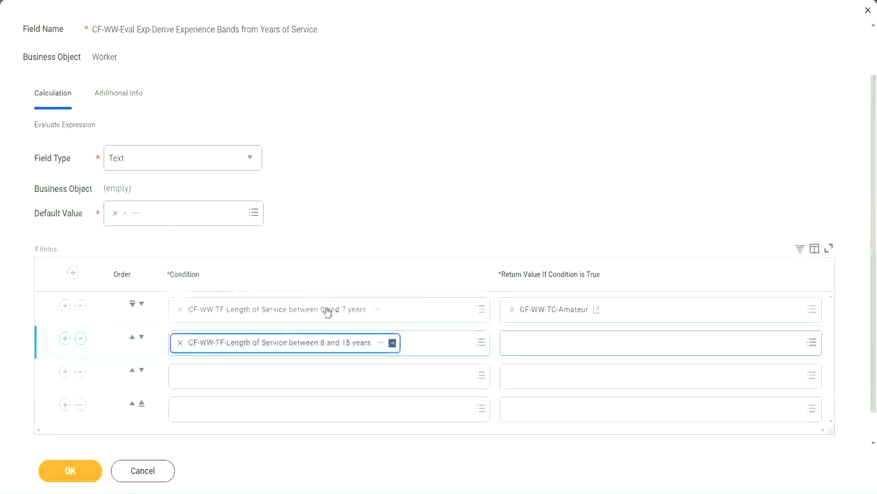
Set the third row's condition to CF-WW-TF-Length of Service between 16 and 30 years
left_click(221, 376)
type("cf")
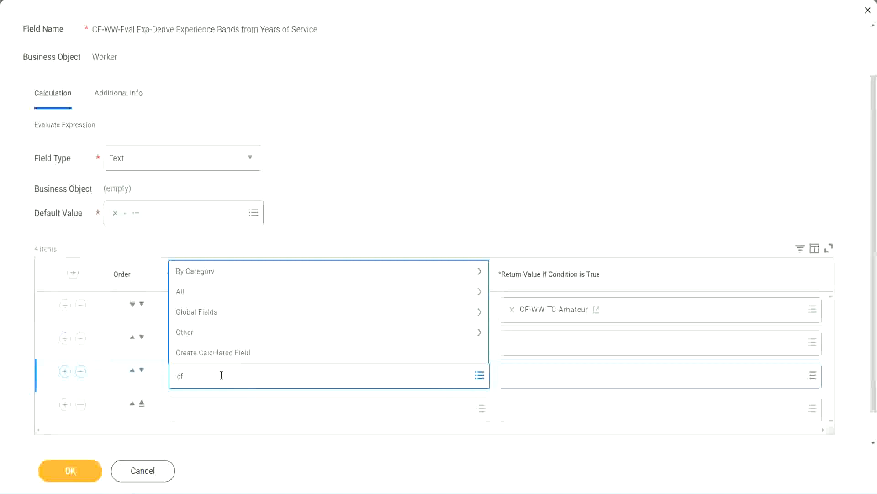
type("-ww-tf")
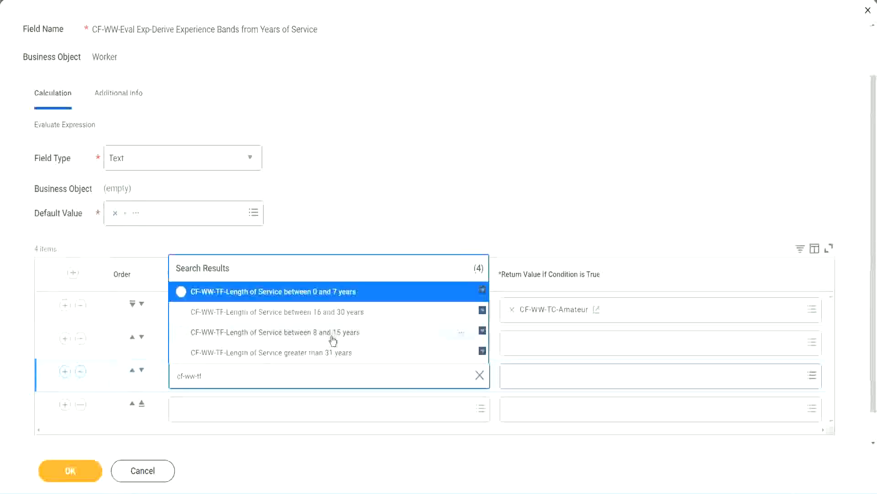
left_click(352, 316)
Set the fourth row's condition to CF-WW-TF-Length of Service greater than 31 years
left_click(208, 410)
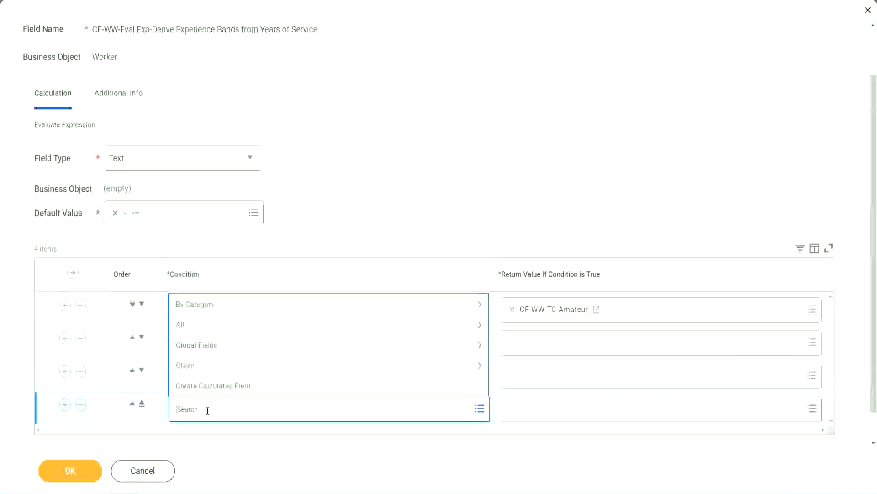
type("cf-ww")
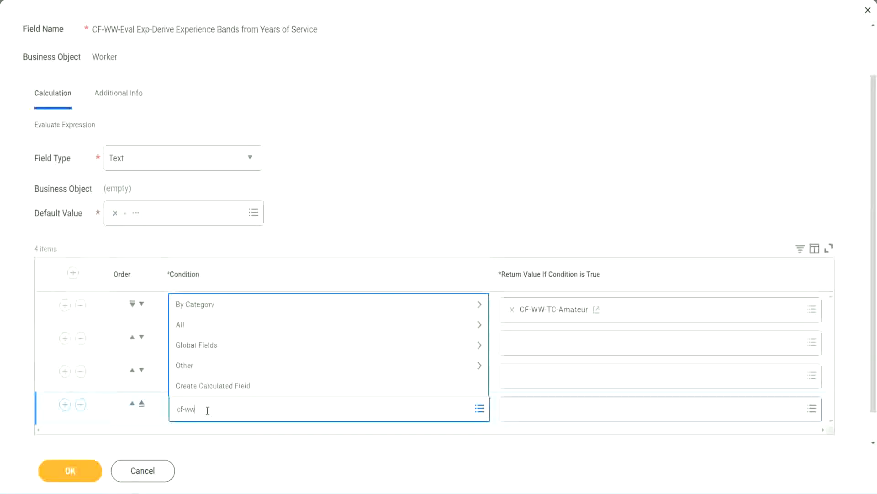
type(" tf 31")
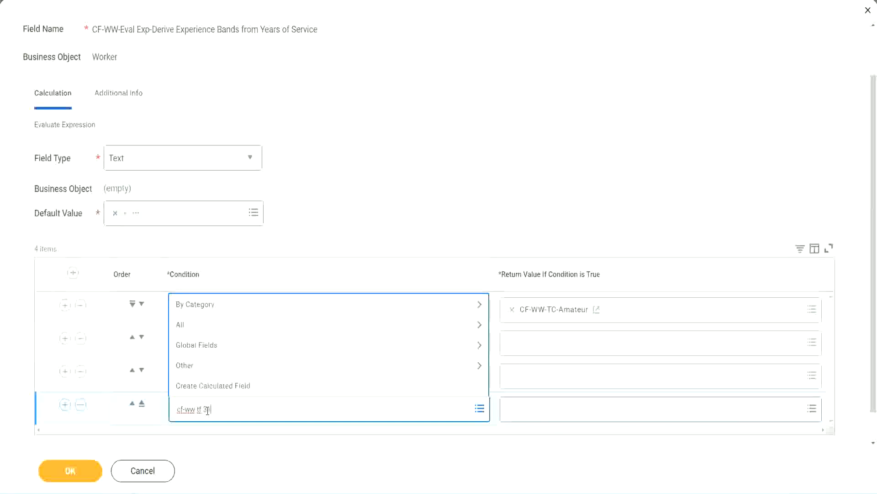
key("Return")
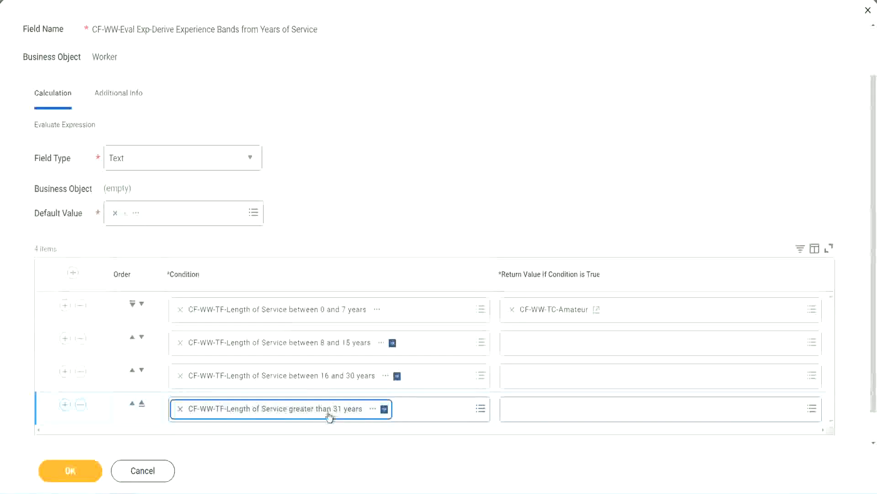
left_click(394, 189)
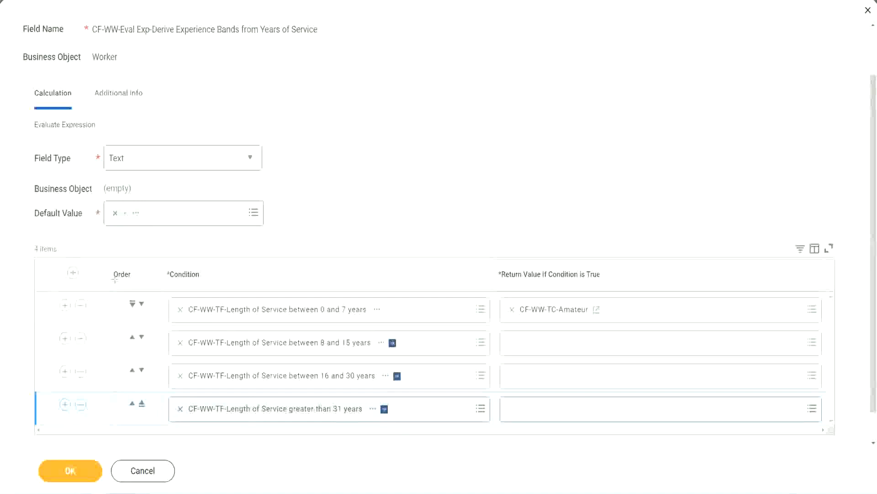
Try the 8 to 15 years condition above the 0 to 7 years condition, and move it back below
left_click_drag(99, 268, 97, 361)
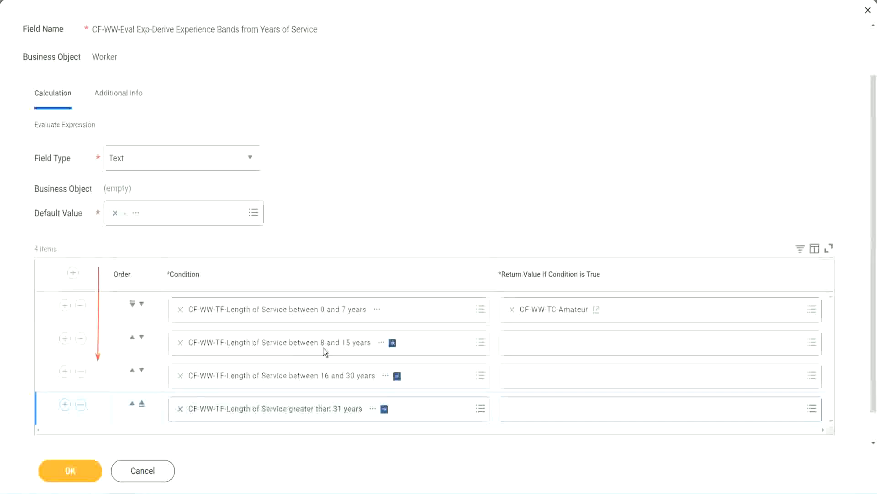
left_click(133, 339)
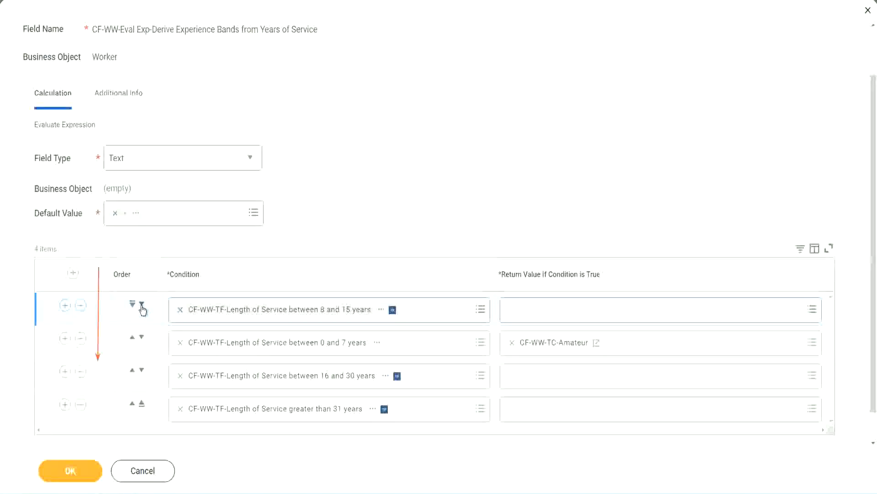
left_click(142, 303)
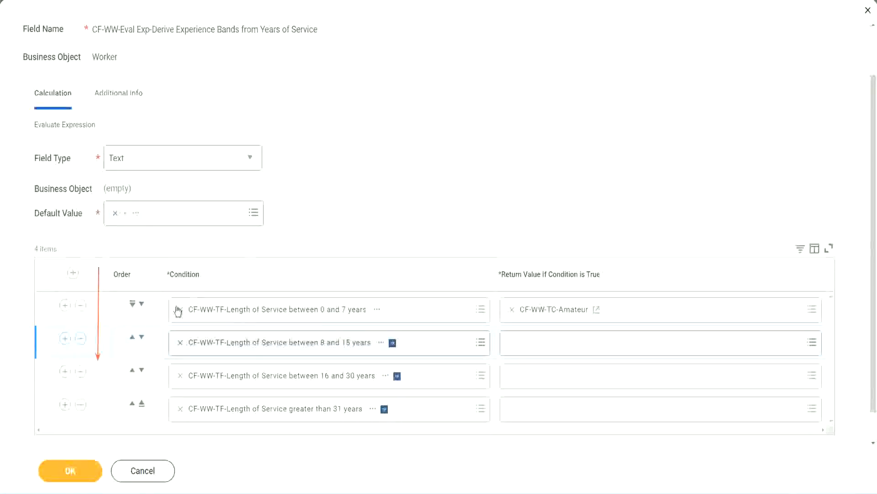
Copy the name of the CF-WW-TC-Amateur return value and keep the 0 to 7 years condition first in the order
left_click(132, 338)
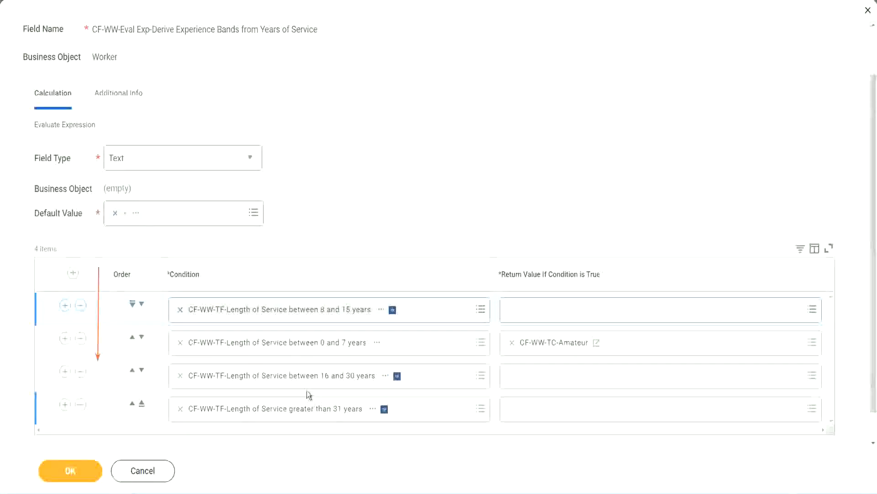
right_click(555, 349)
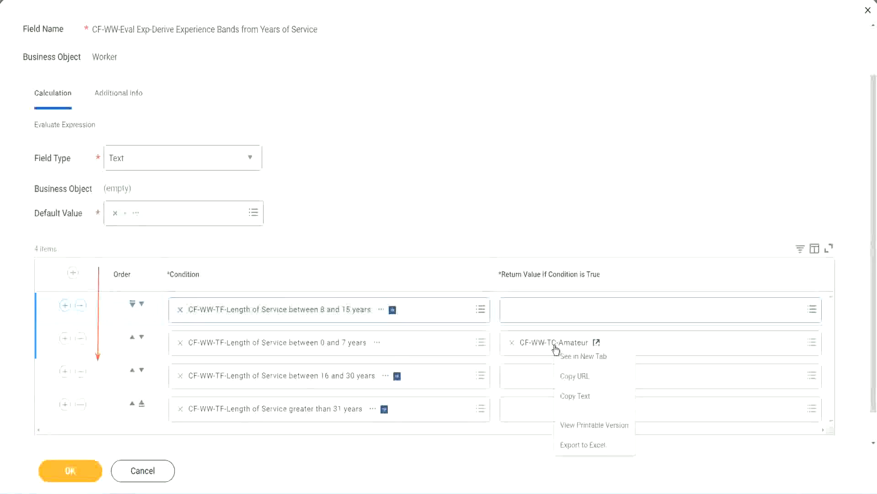
left_click(572, 396)
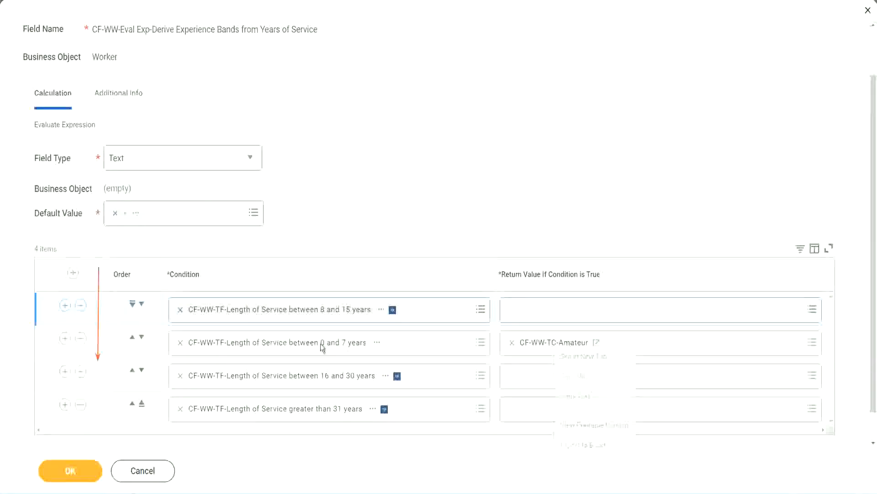
left_click(141, 303)
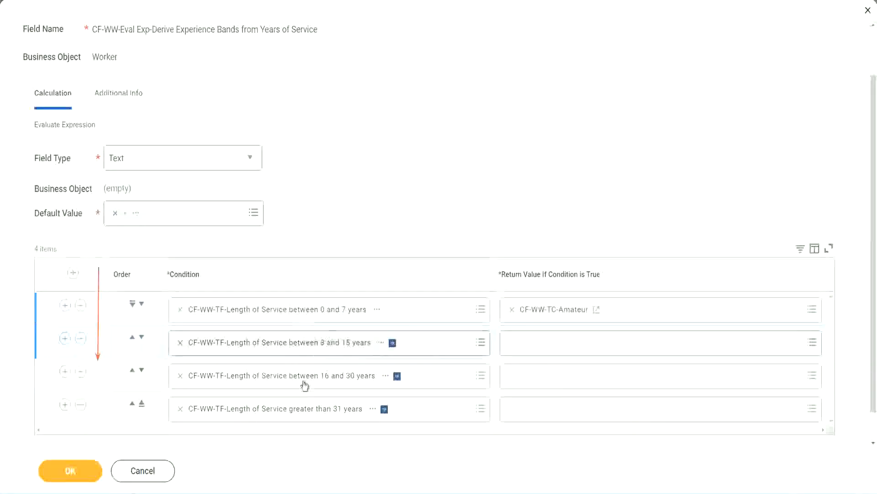
Create a Text Constant calculated field named CF-WW-TC-Experienced on the Global business object for the second row's return value
left_click(511, 342)
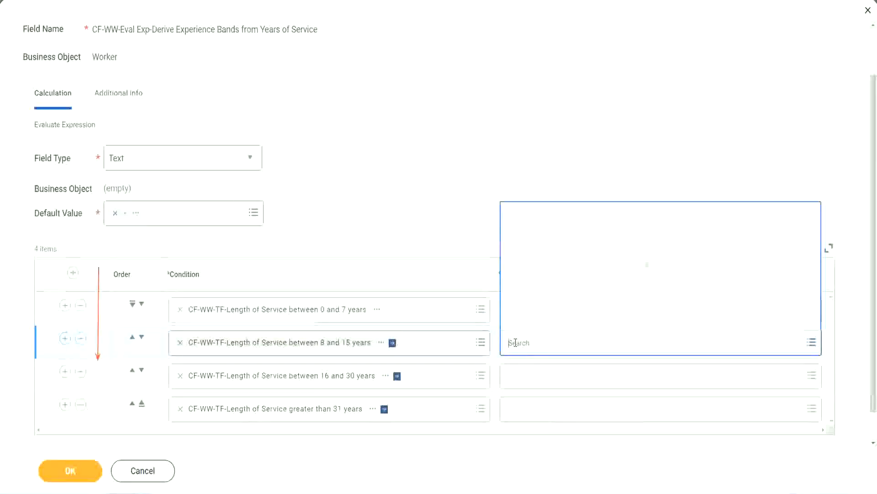
left_click(544, 321)
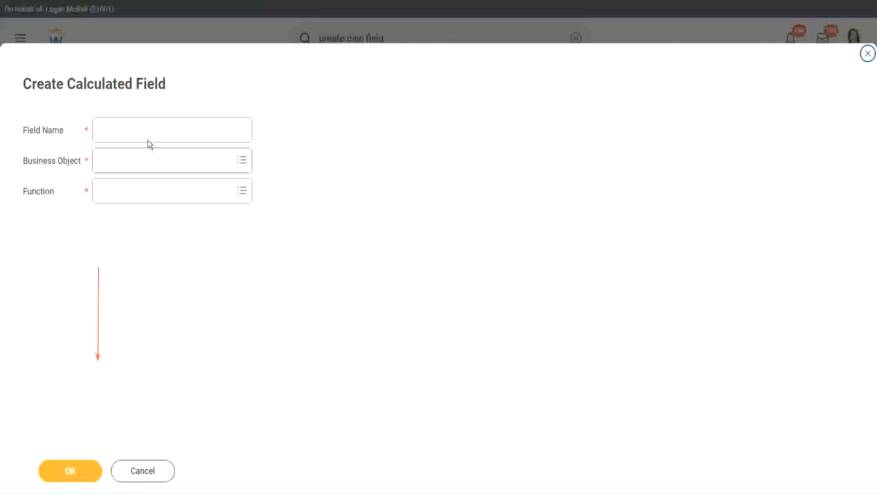
left_click(140, 130)
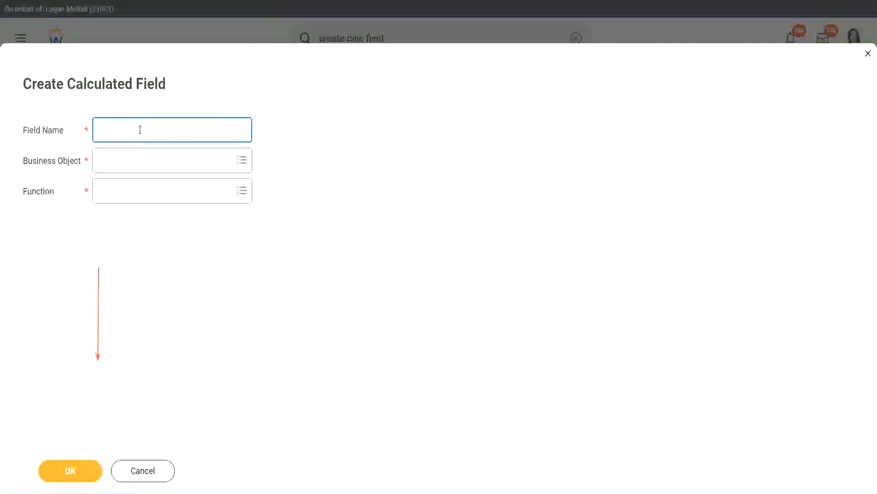
key("ctrl+v")
double_click(151, 130)
type("Experienced")
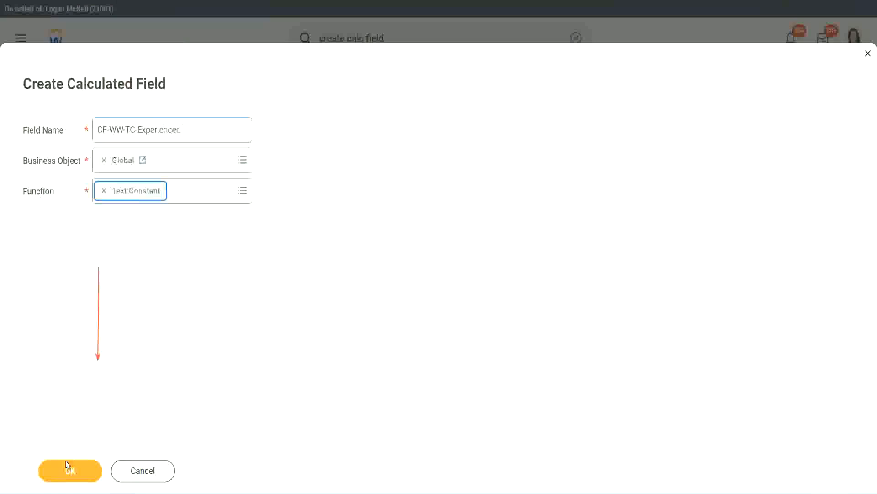
left_click(67, 466)
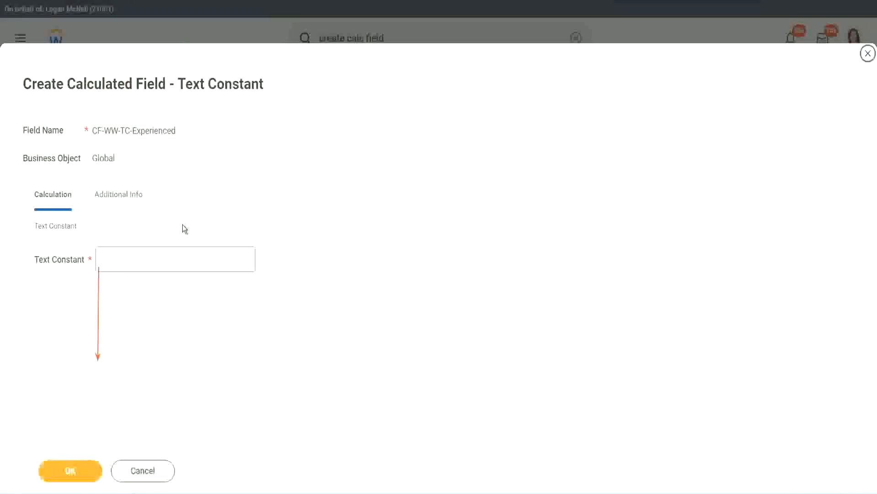
Enter Experienced as the text constant and save the field as the second row's return value
left_click(133, 259)
type("Ex")
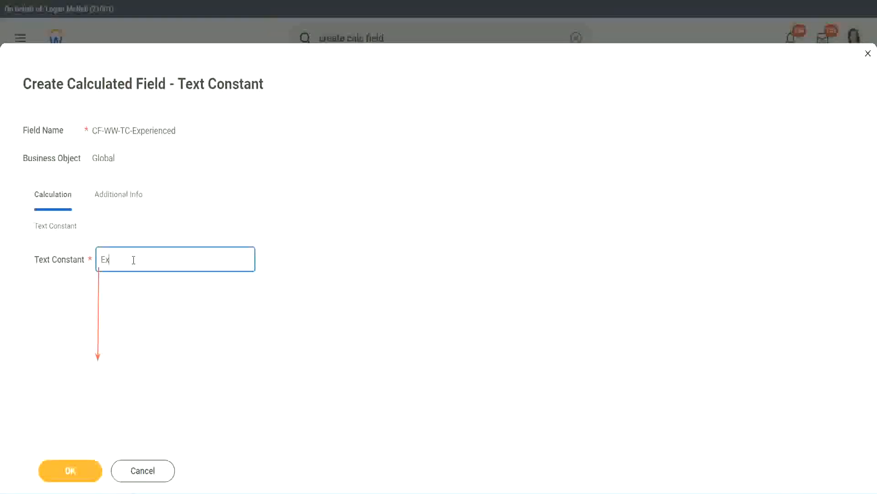
type("perienced")
left_click(73, 469)
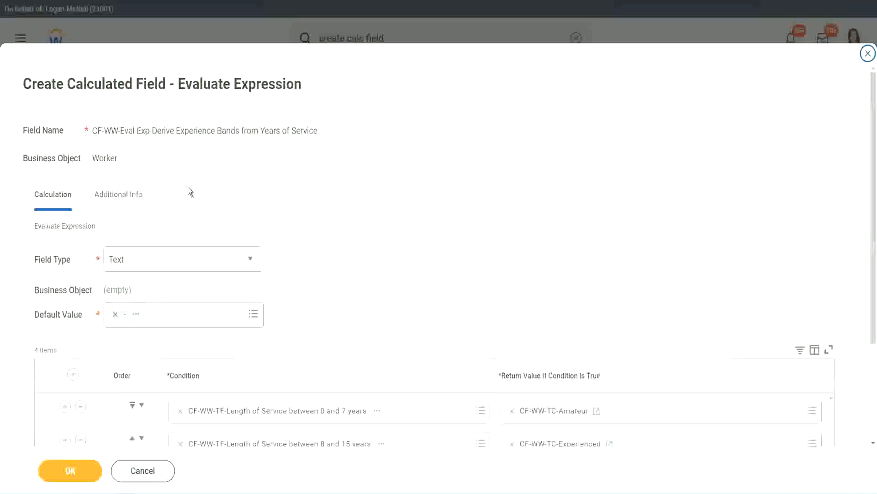
Start a calculated field for the third row's return value, using the copied name and the Global business object
scroll(405, 238, "down", 3)
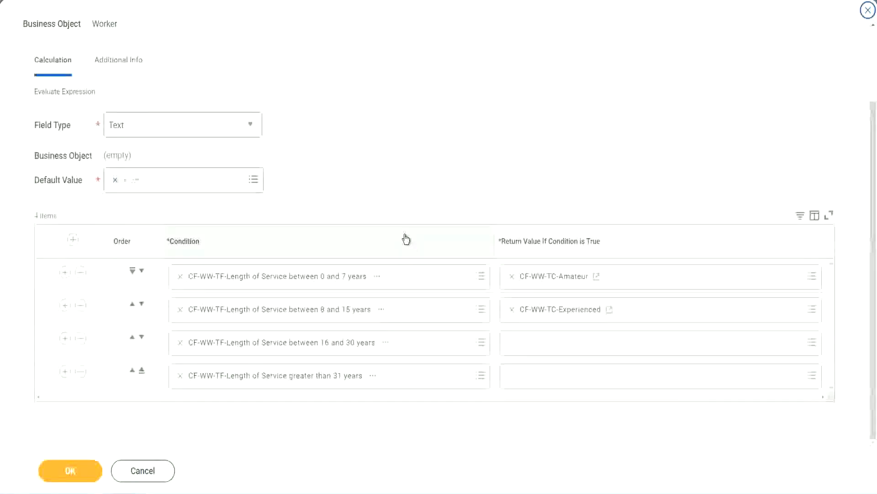
left_click(547, 347)
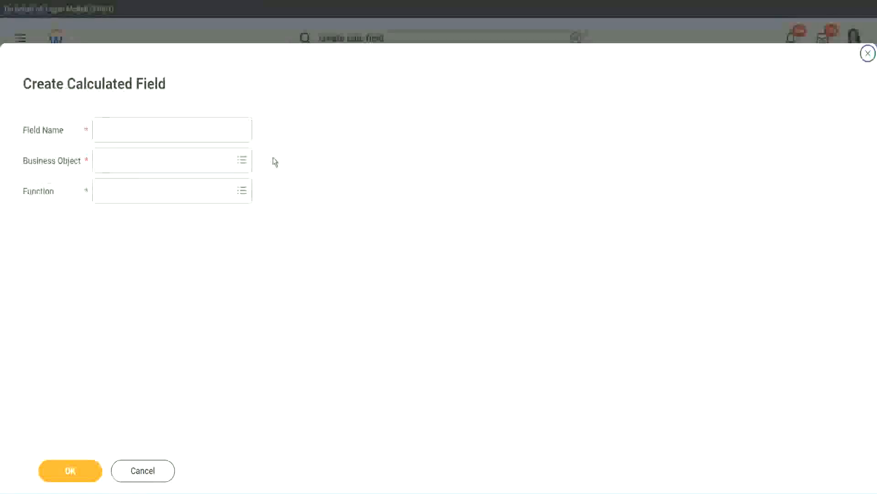
left_click(186, 129)
key("ctrl+v")
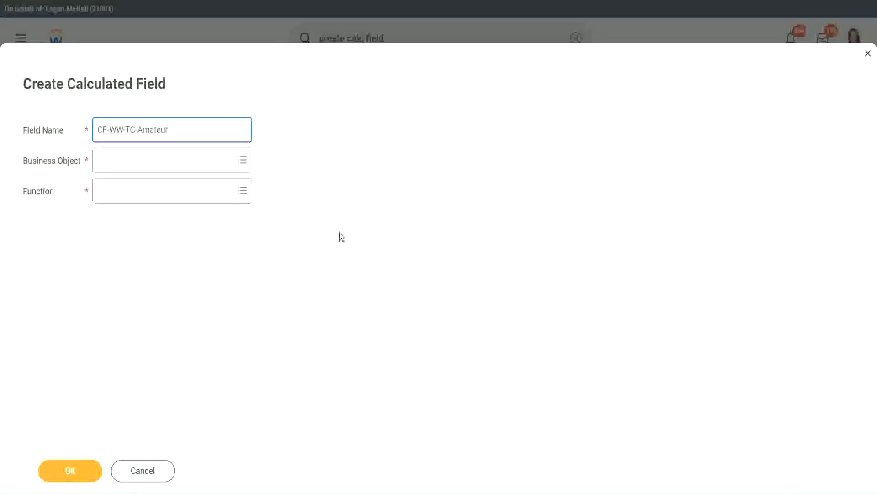
left_click(96, 161)
type("globa")
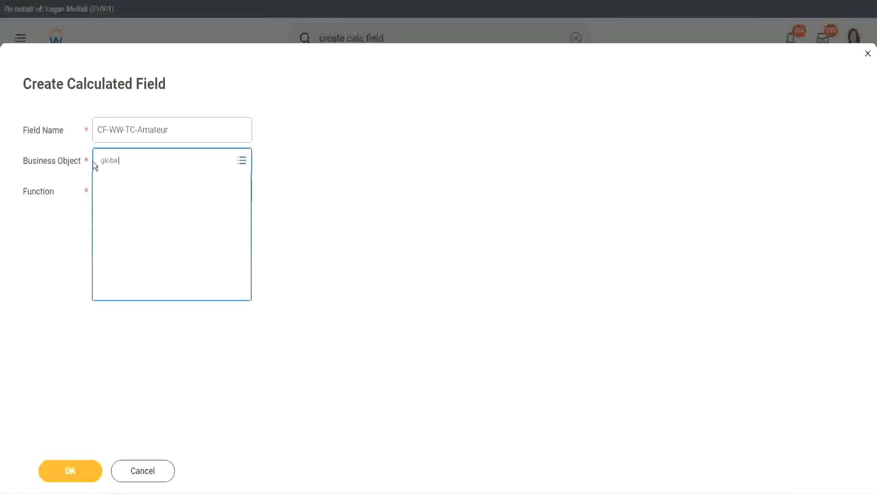
type("l")
key("Return")
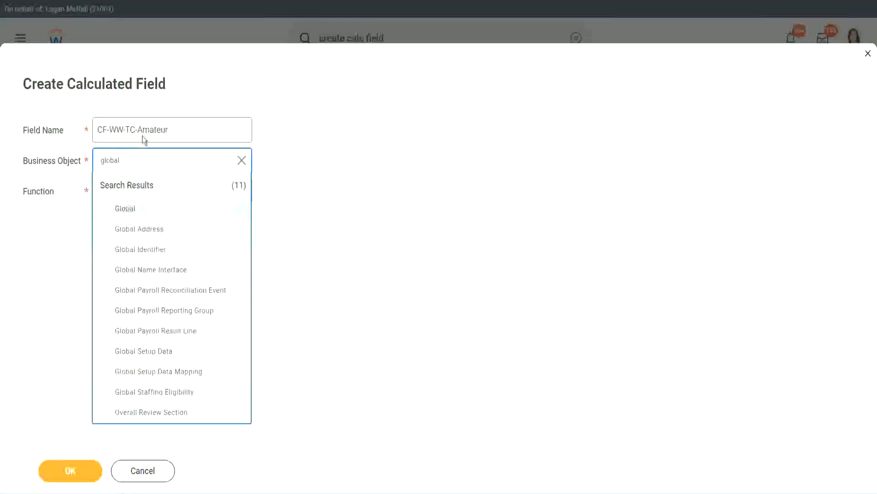
Change the new field's name to CF-WW-TC-Senior and create it with the Text Constant function
double_click(152, 129)
type("S")
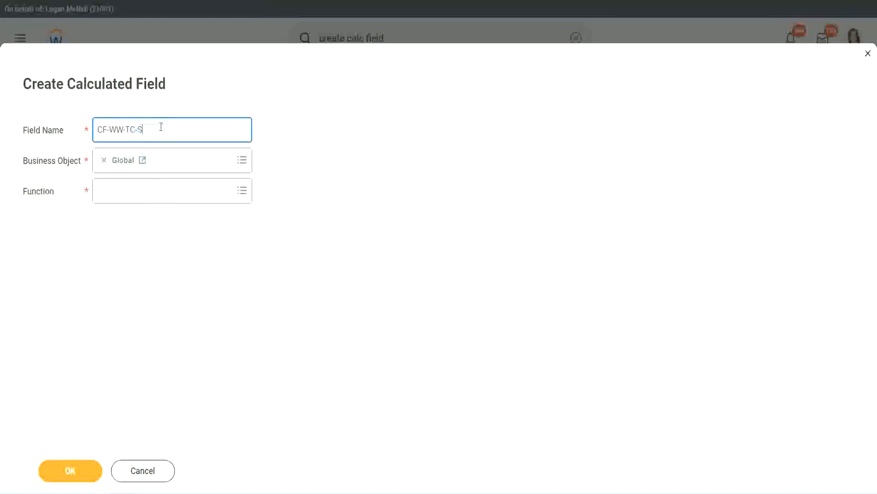
type("enior")
left_click(140, 200)
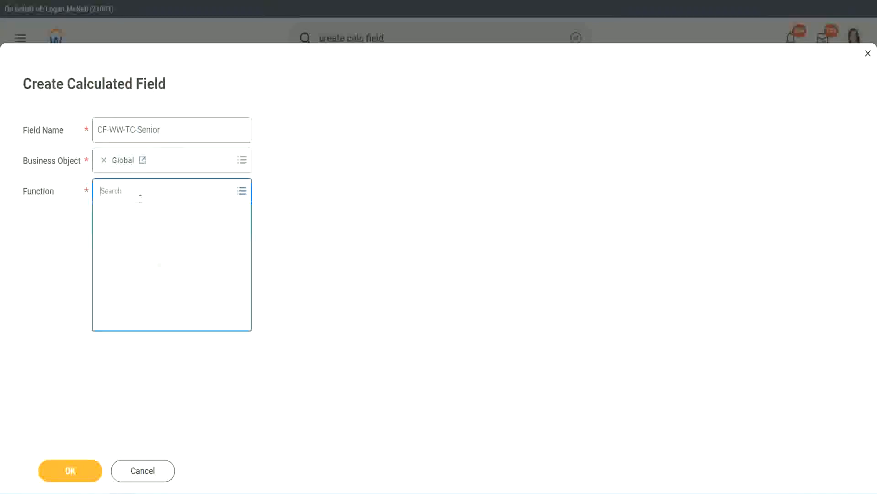
type("tc")
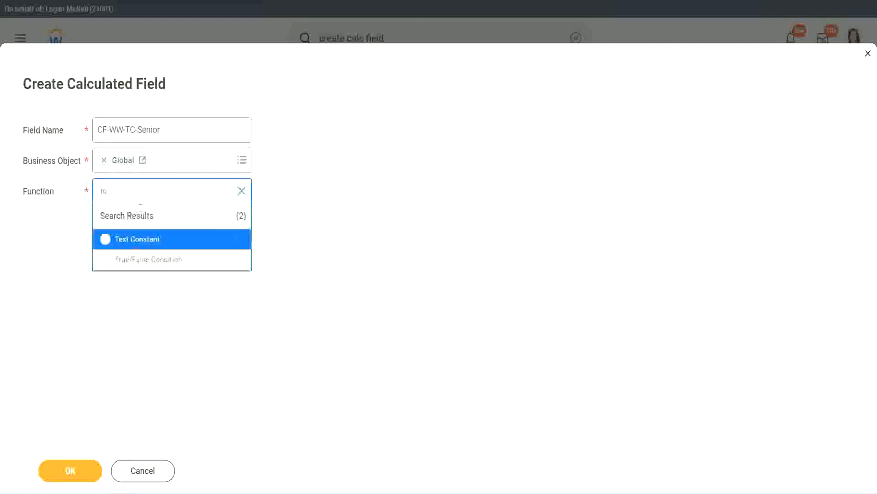
left_click(135, 239)
left_click(79, 474)
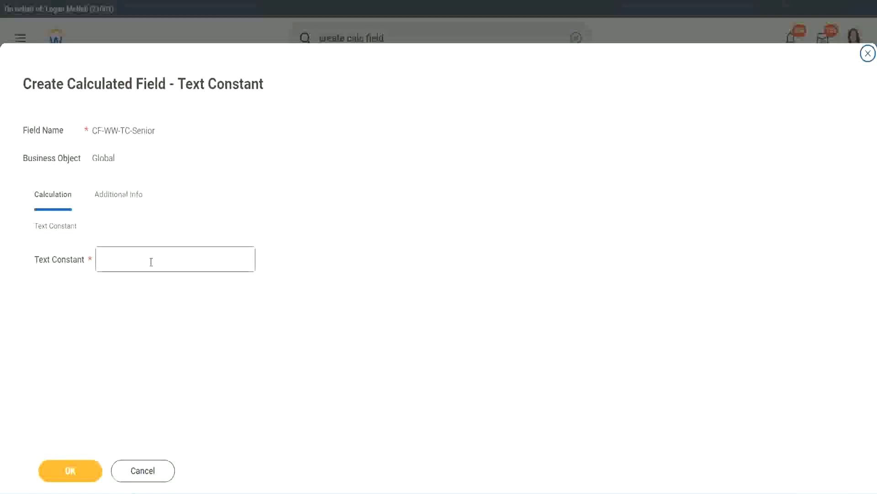
Enter Senior as the text constant and save the field as the third row's return value
left_click(148, 256)
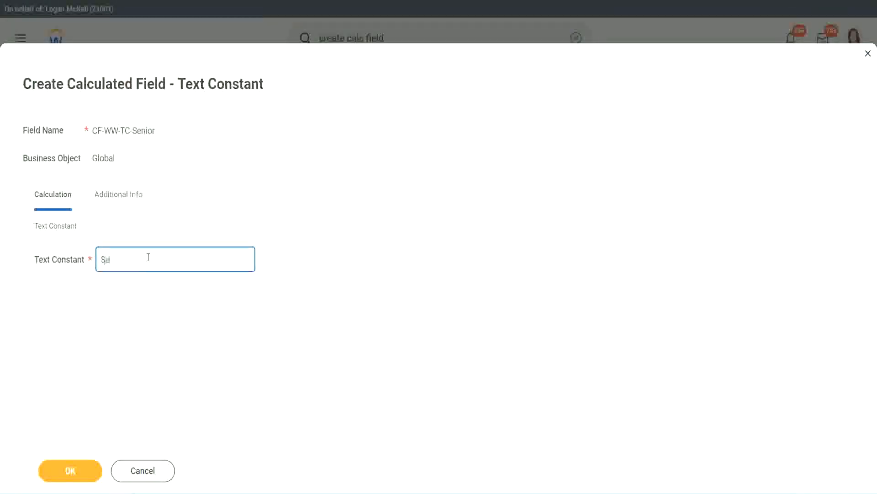
left_click(86, 462)
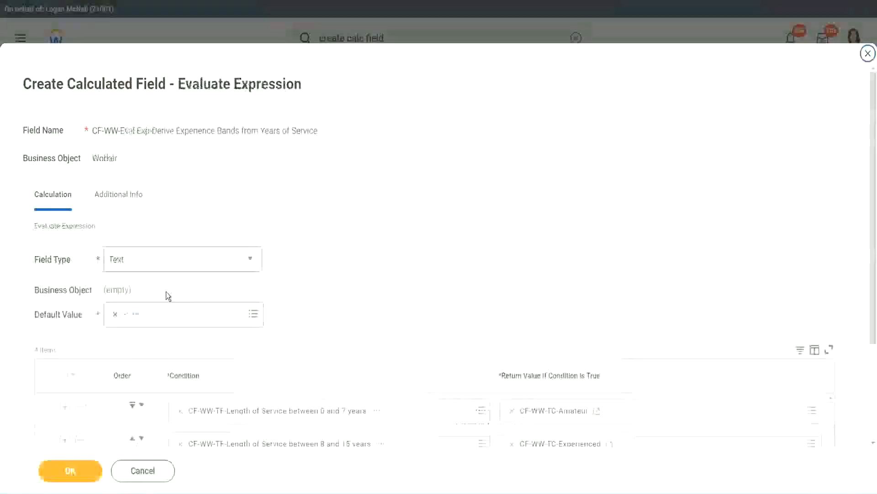
Start a calculated field for the fourth row's return value, using the name copied from the third row's return value
scroll(634, 328, "down", 3)
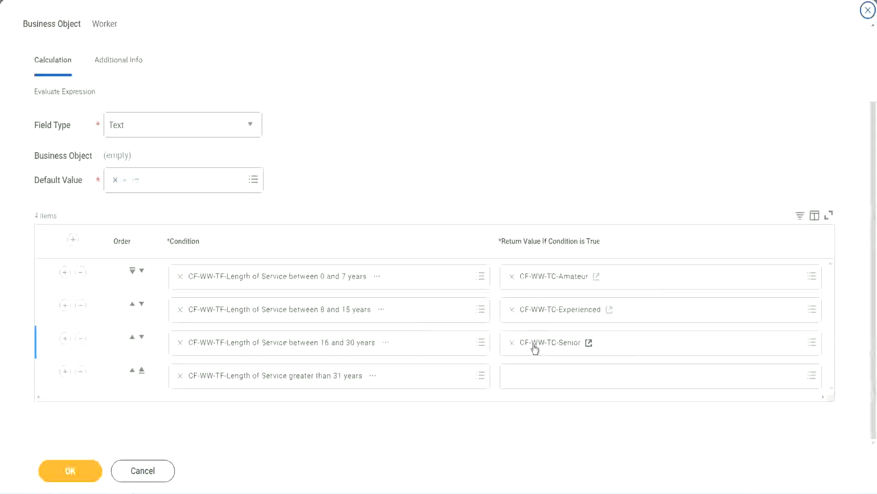
right_click(533, 345)
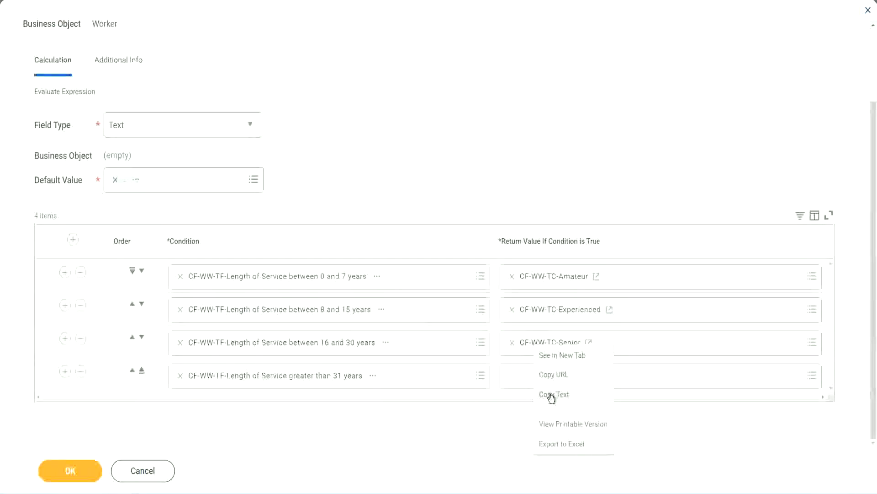
left_click(558, 392)
left_click(533, 380)
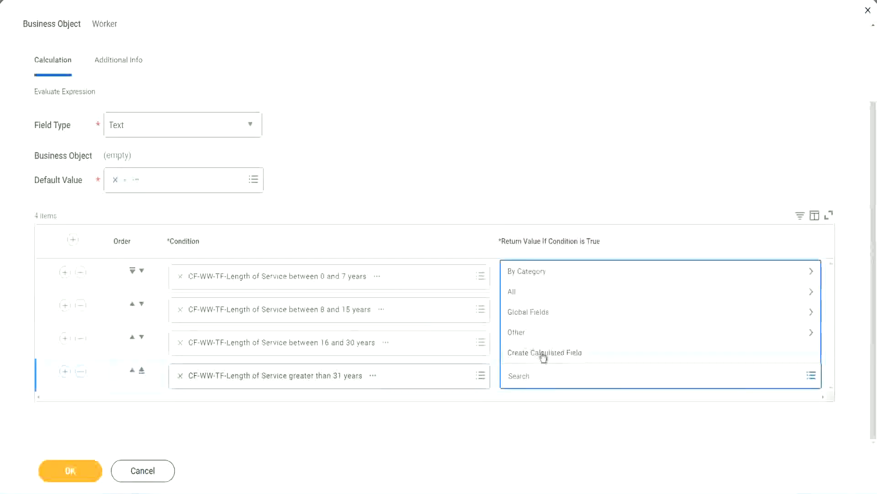
left_click(543, 355)
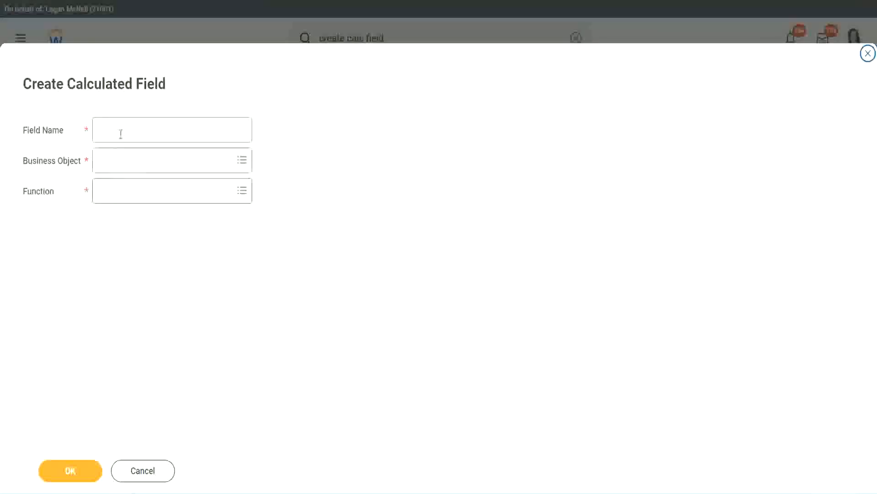
left_click(121, 134)
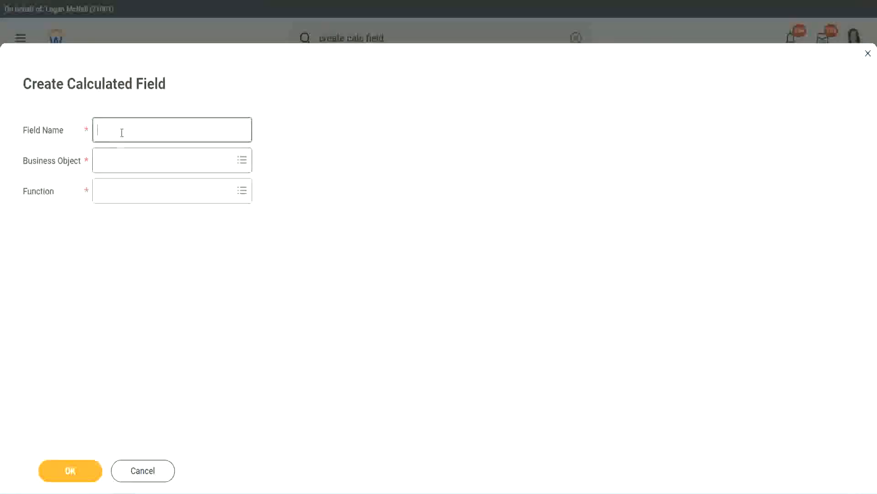
key("ctrl+v")
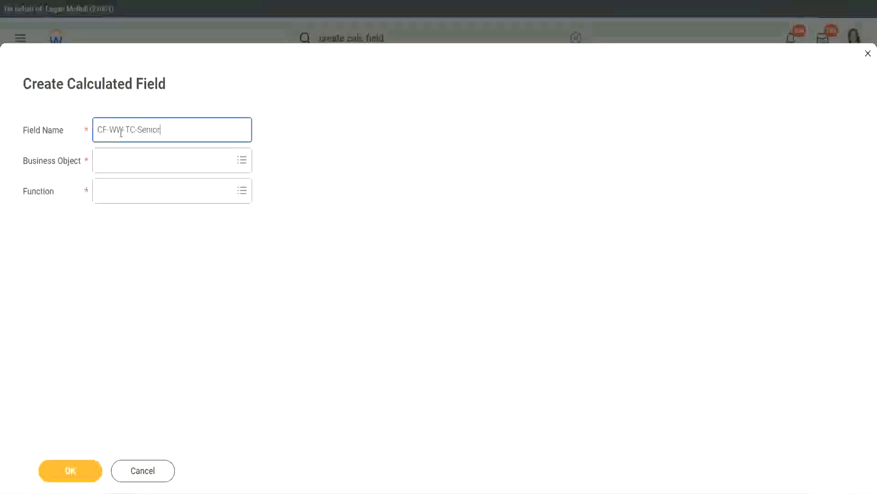
Change the new field's name to CF-WW-TC-Legend and choose Global as its business object
double_click(148, 130)
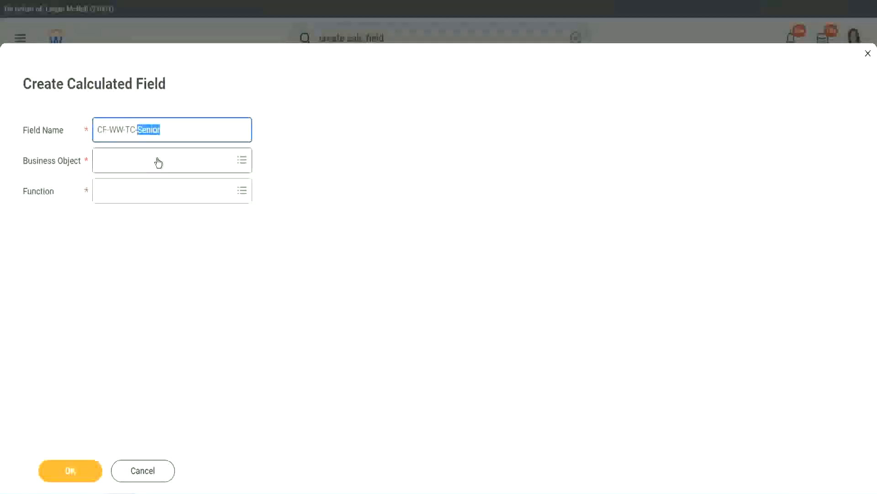
type("Legend")
left_click(123, 166)
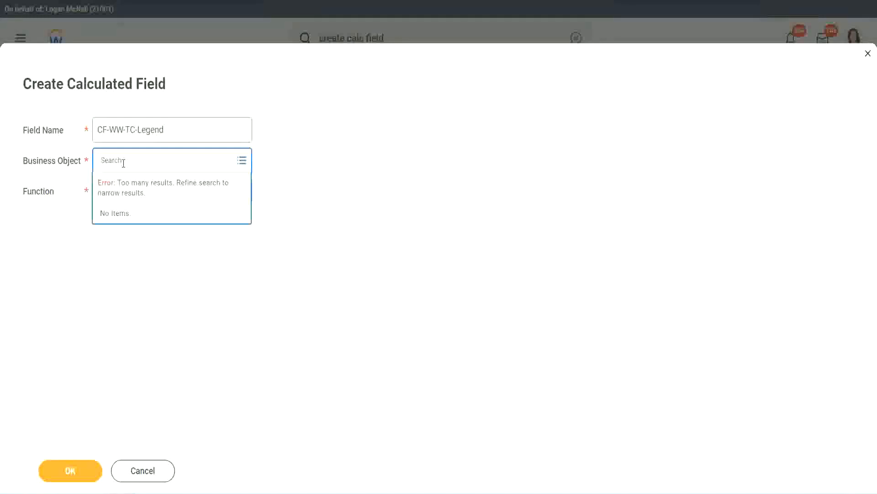
type("Sk")
type("obal")
key("Return")
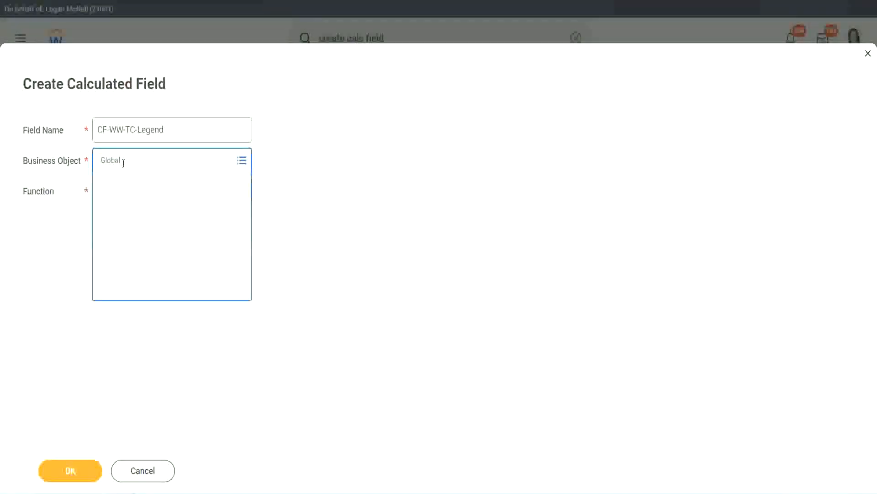
left_click(131, 212)
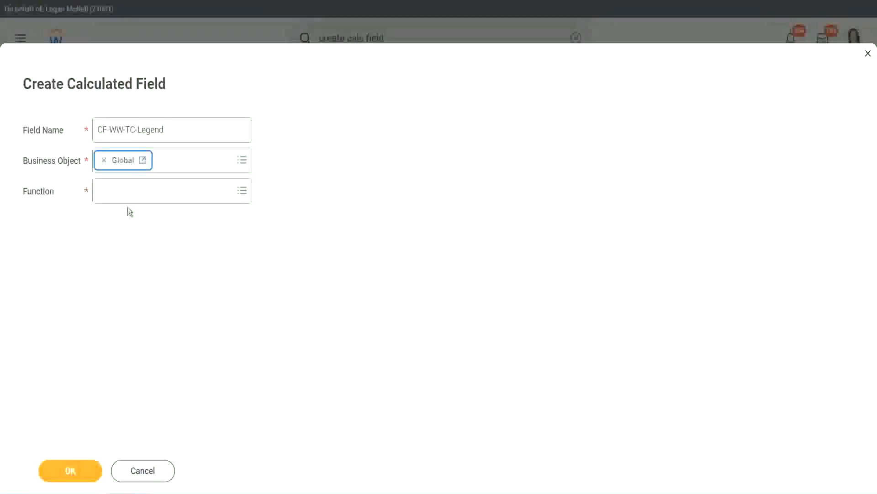
Create the field with the Text Constant function, enter Legend as its constant and save it as the fourth row's return value
left_click(127, 193)
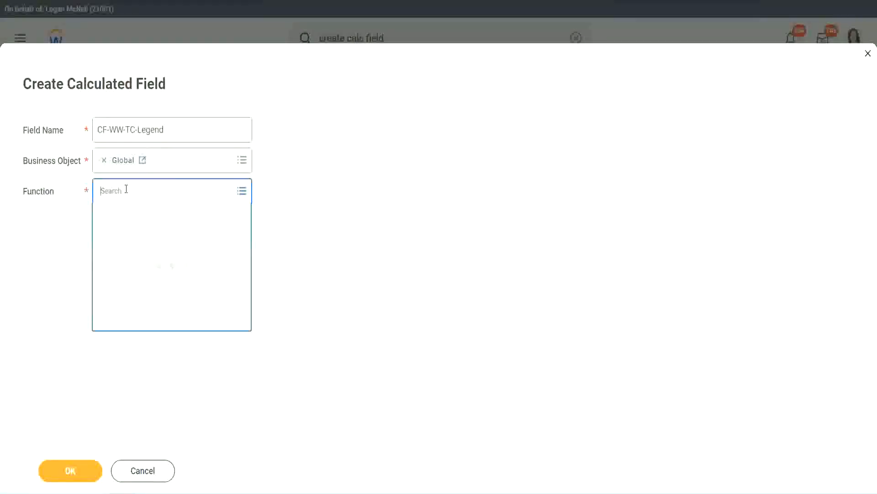
type("id")
key("Return")
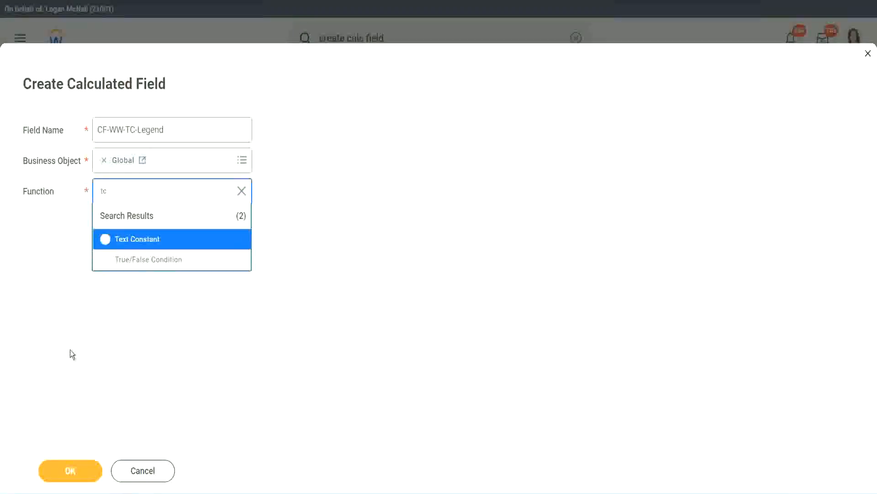
left_click(131, 242)
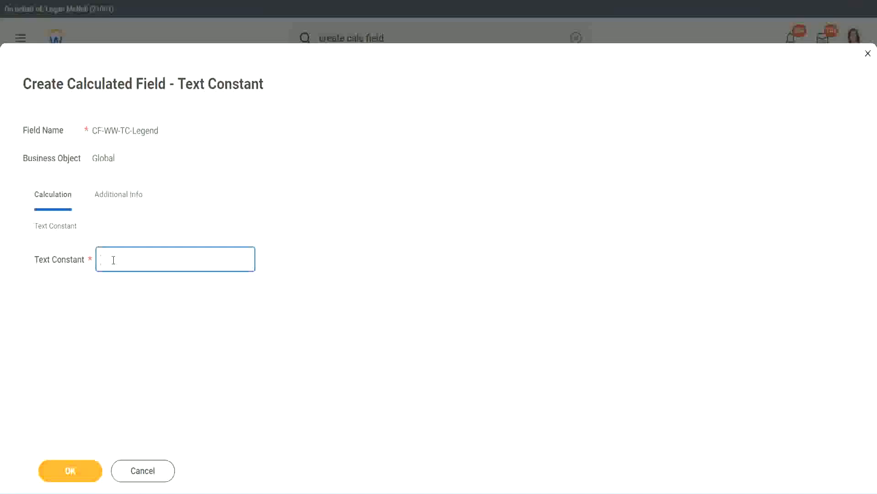
type("Legend")
left_click(73, 472)
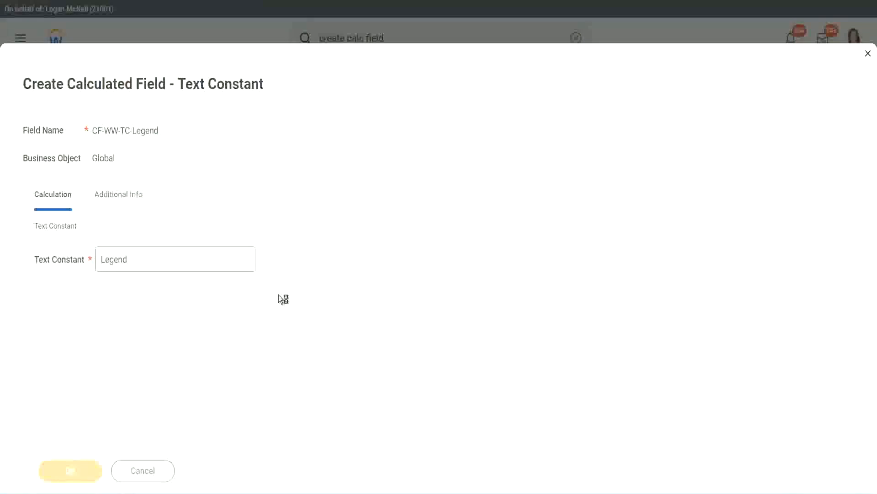
Review the four conditions with their return values and save the Evaluate Expression field
scroll(465, 246, "down", 3)
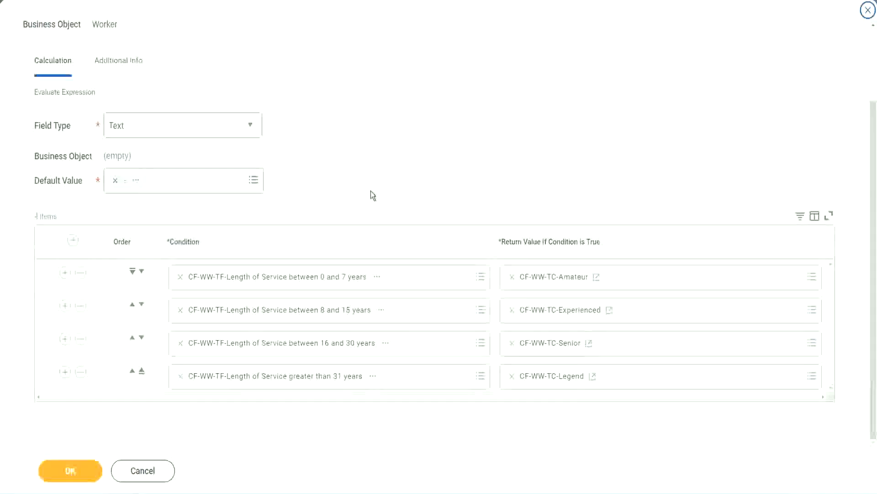
scroll(372, 184, "up", 1)
scroll(371, 183, "up", 1)
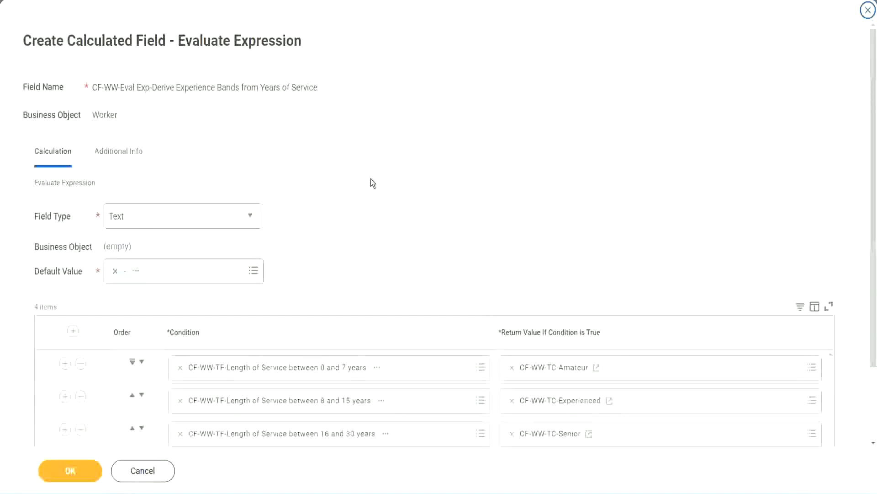
scroll(371, 183, "down", 2)
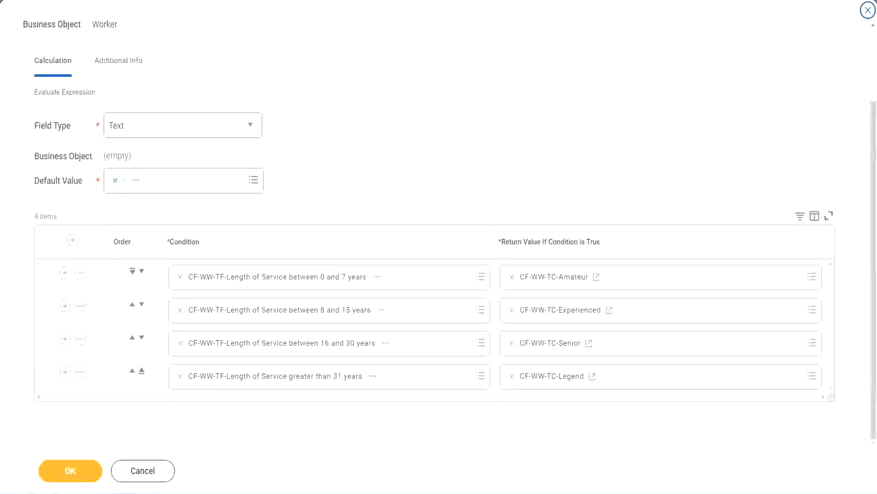
left_click_drag(562, 128, 569, 221)
left_click_drag(109, 79, 113, 110)
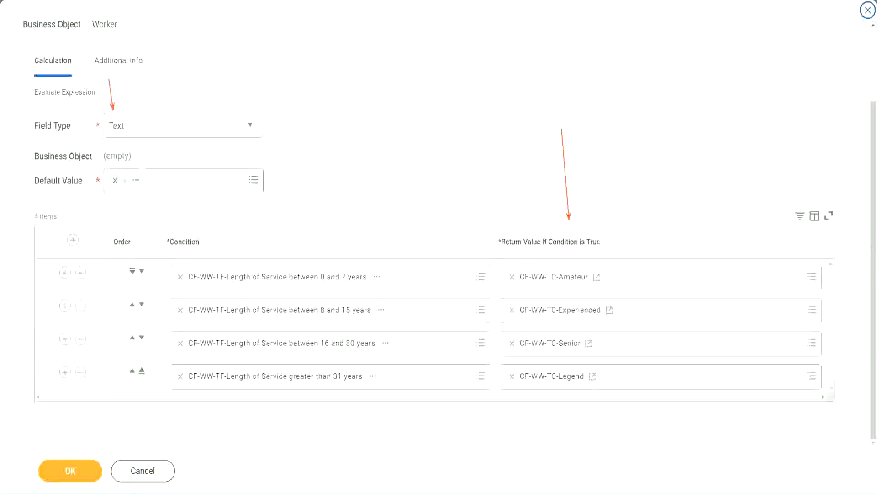
left_click(75, 468)
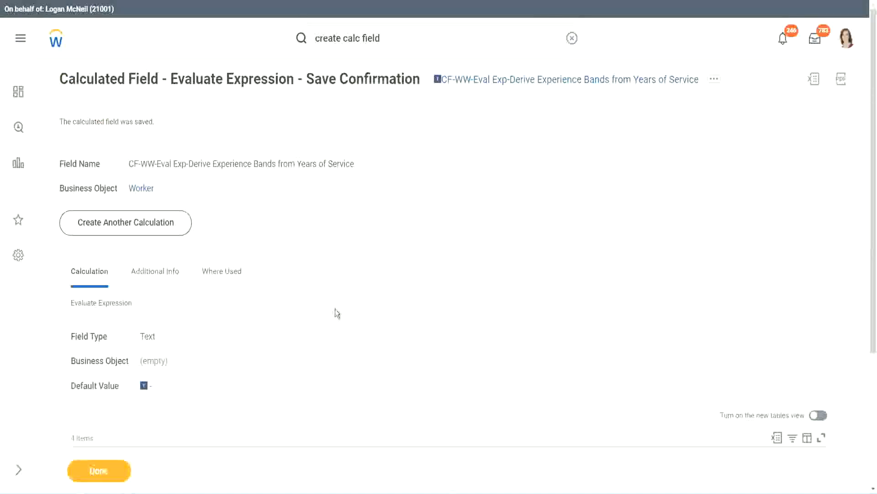
Copy the saved Evaluate Expression field's name and close its save confirmation
scroll(338, 313, "down", 4)
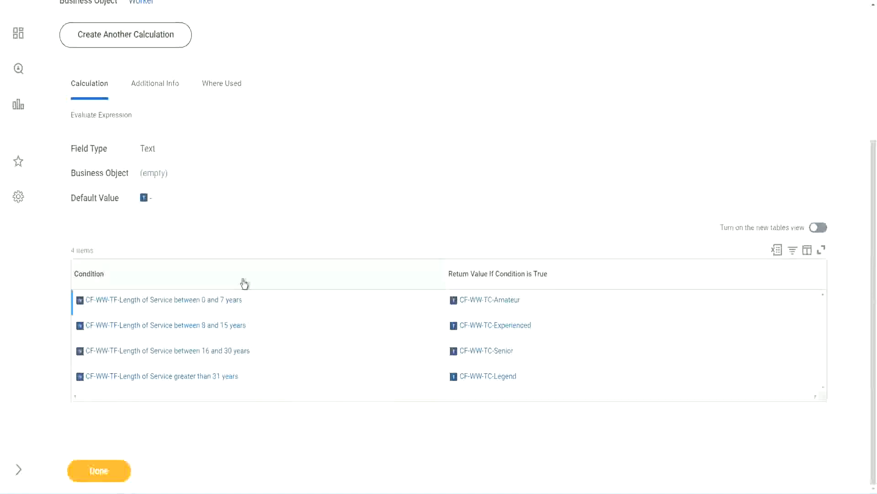
scroll(243, 282, "up", 4)
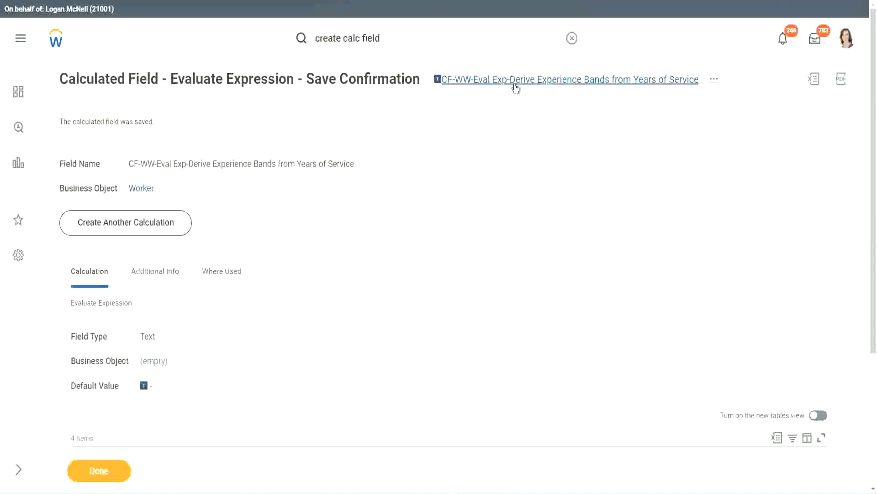
left_click(540, 139)
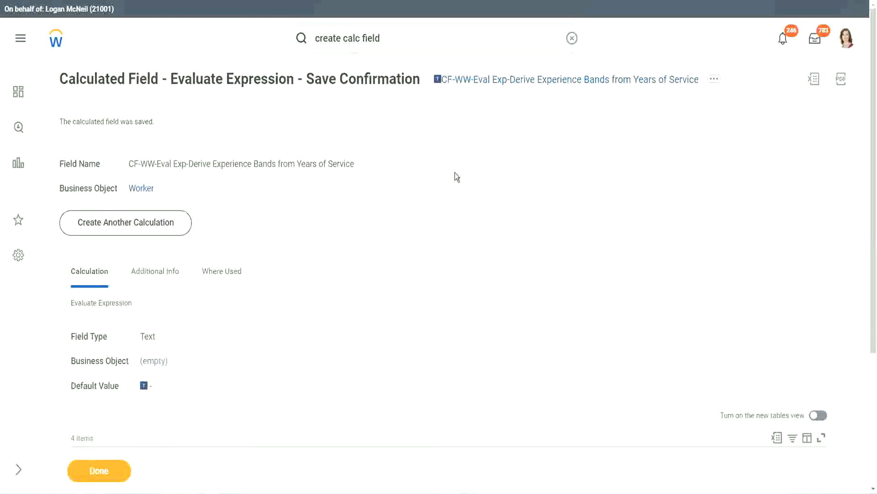
left_click(98, 472)
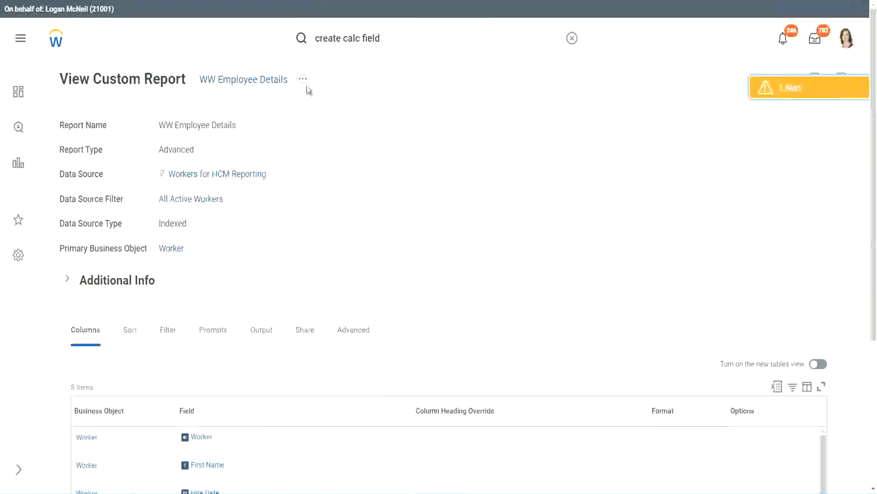
Open the WW Employee Details custom report for editing and go to its columns
left_click(304, 83)
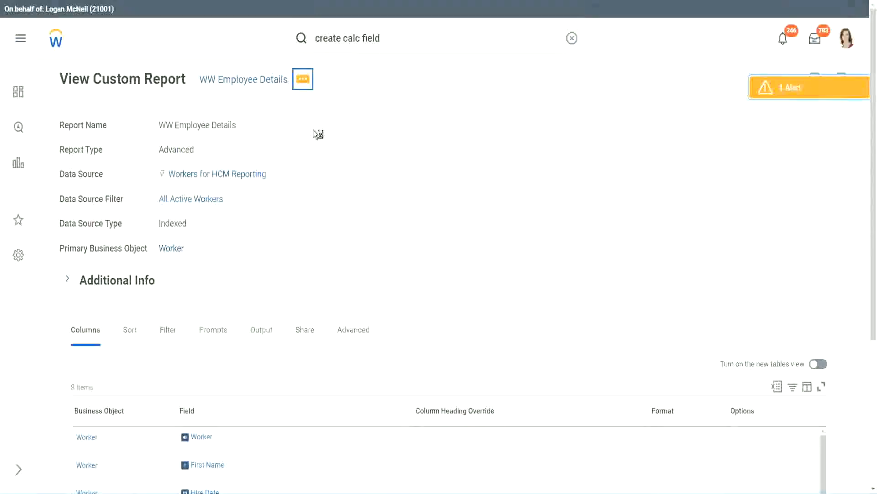
mouse_move(358, 131)
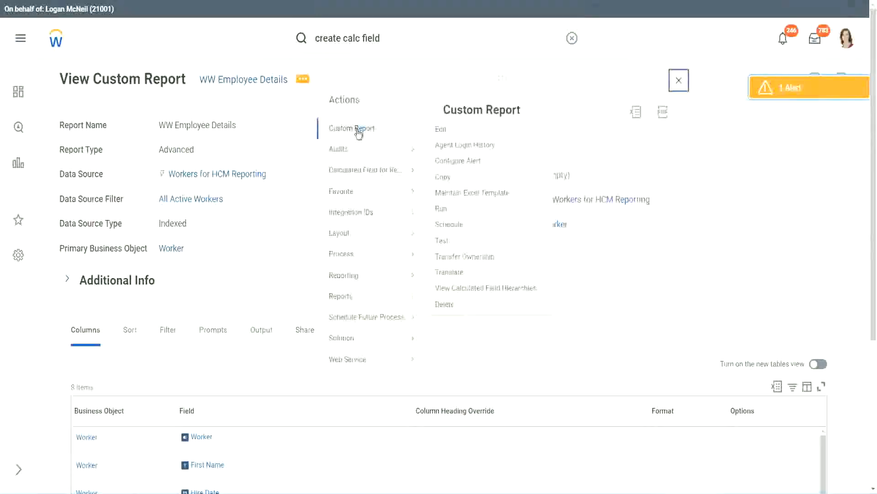
left_click(446, 131)
scroll(320, 196, "down", 4)
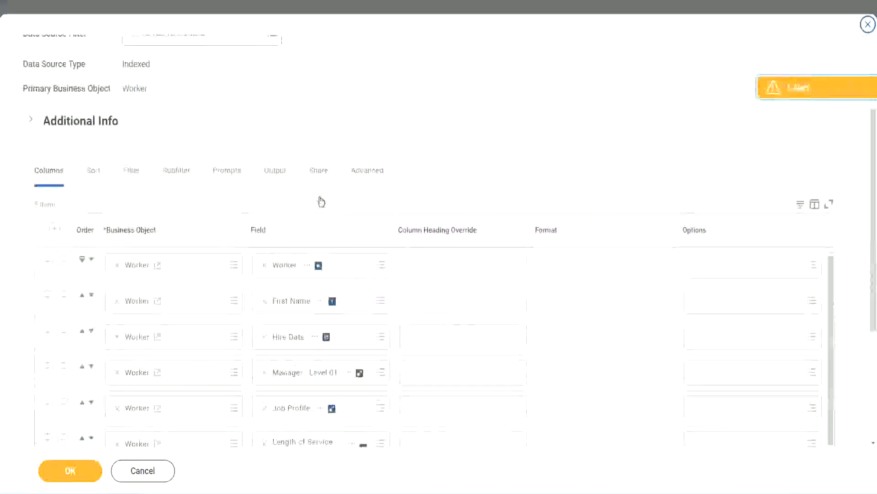
scroll(283, 229, "down", 2)
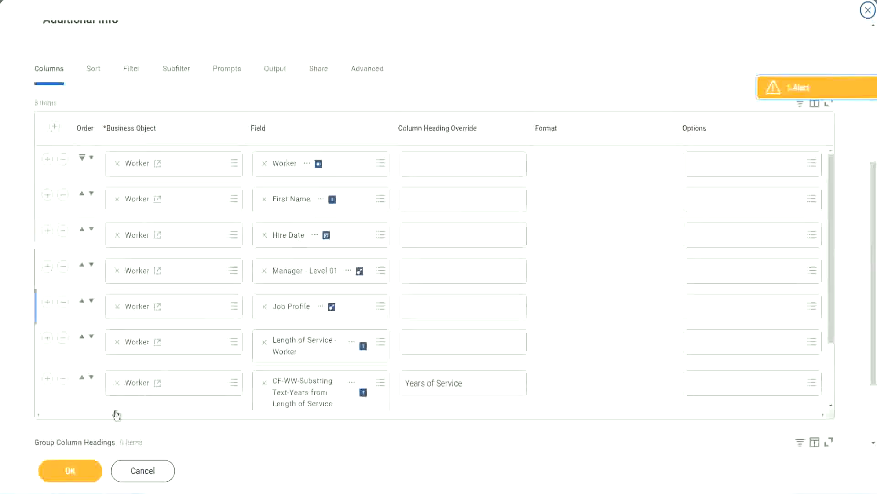
Add a new Worker row to the report's columns and remove the CF-WW-Substring Text column headed Years of Service
left_click(48, 379)
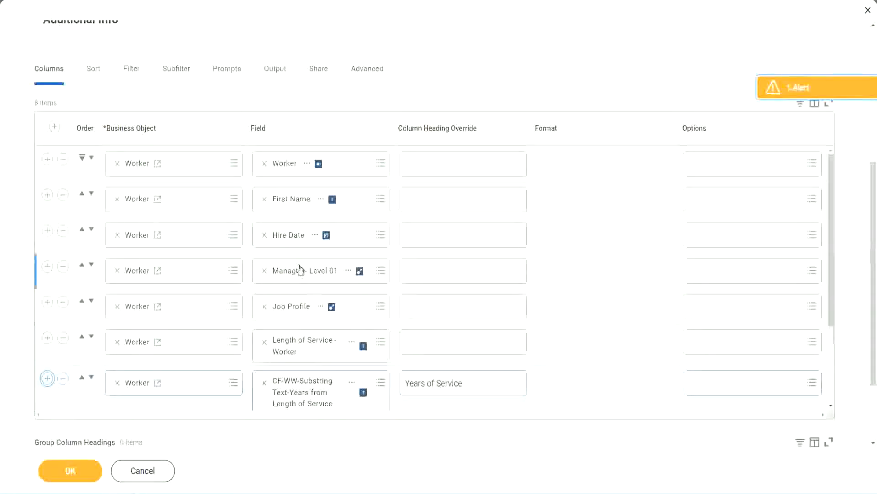
scroll(147, 338, "down", 2)
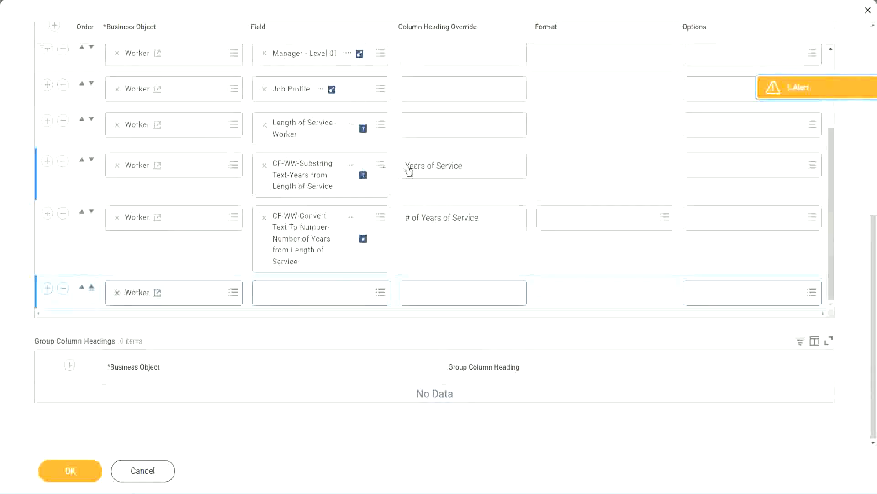
left_click(63, 162)
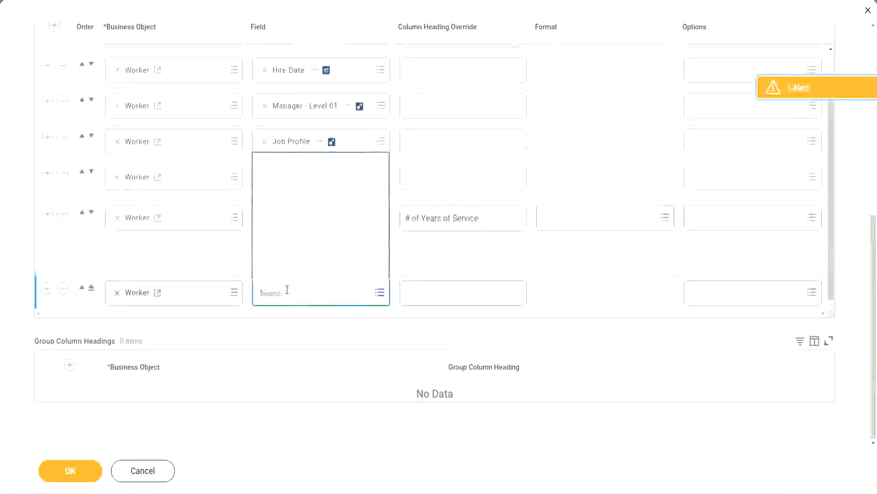
Set the new column's field to CF-WW-Eval Exp-Derive Experience Bands from Years of Service and its heading override to Experience Bands
type("ence Bands from Years of Service")
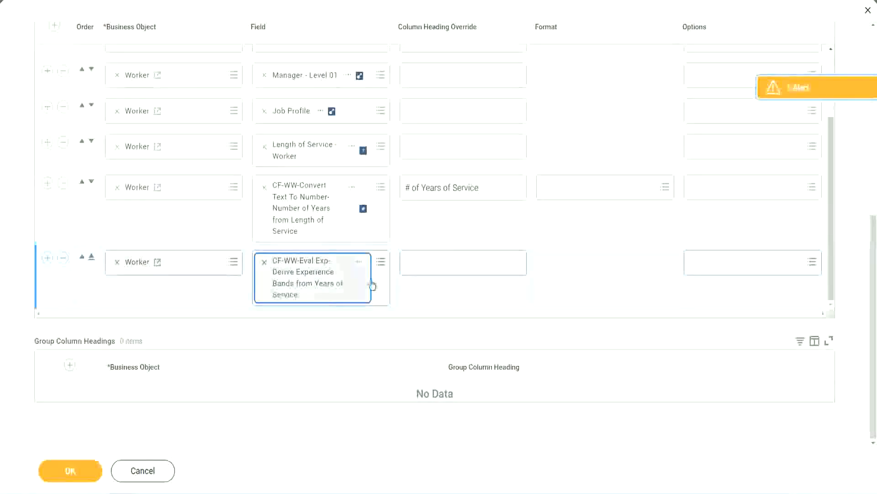
left_click(447, 263)
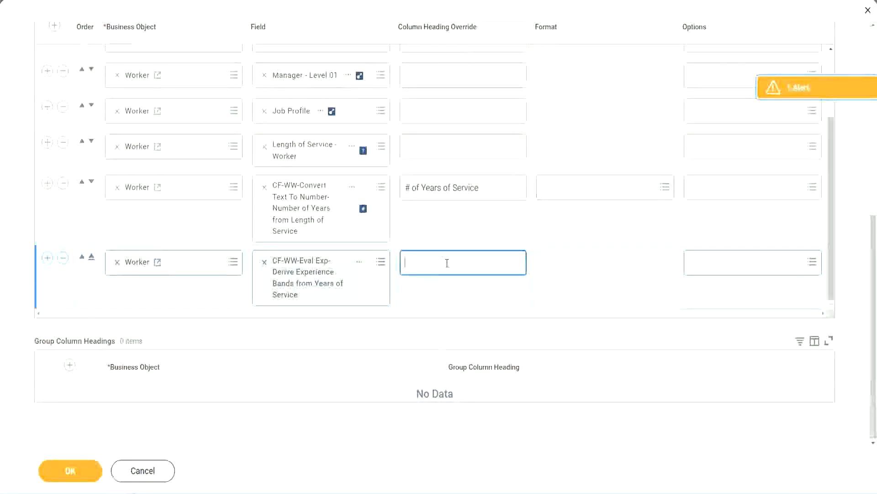
type("E")
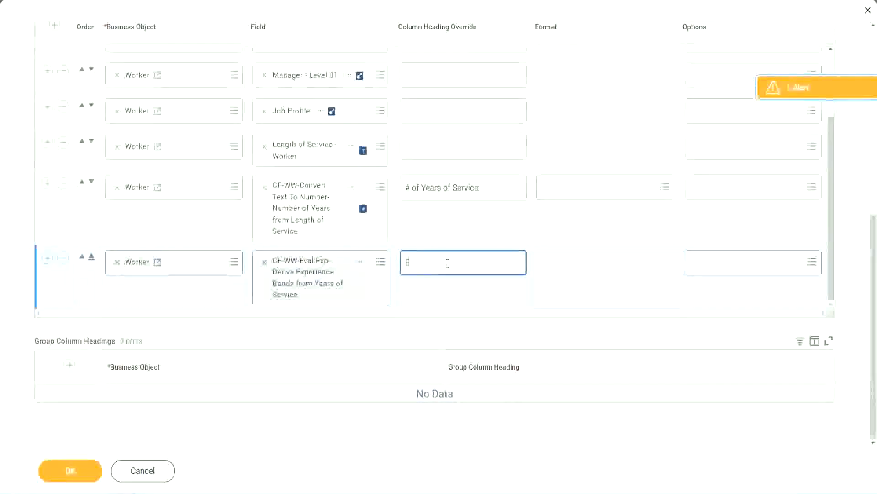
type("xperience")
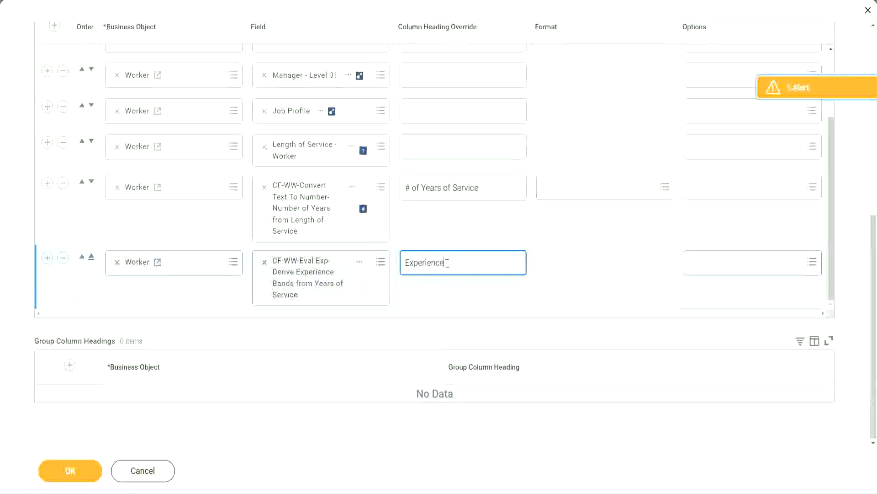
type(" Bands")
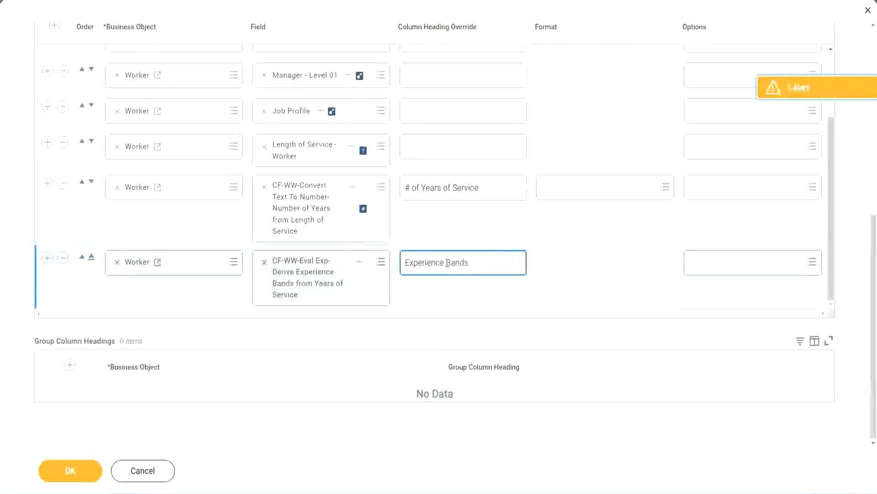
Save the WW Employee Details column changes and run the report with the worker type prompts left blank
left_click(71, 470)
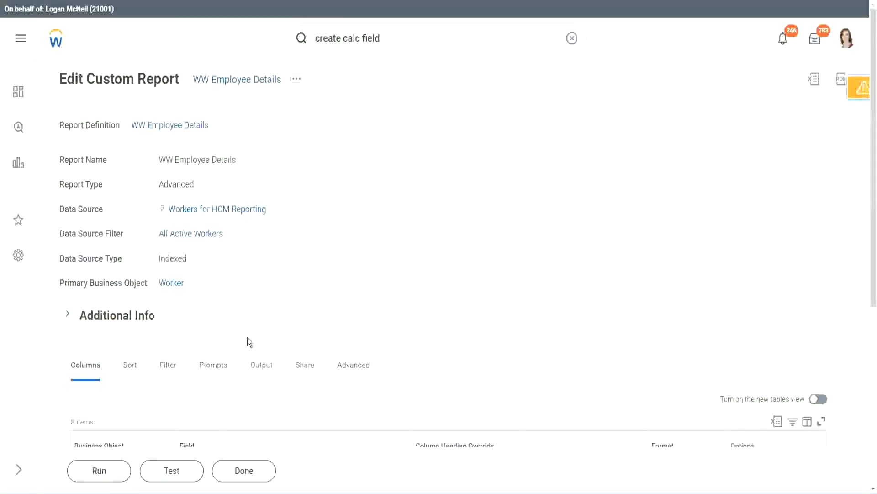
scroll(274, 313, "down", 4)
left_click(101, 470)
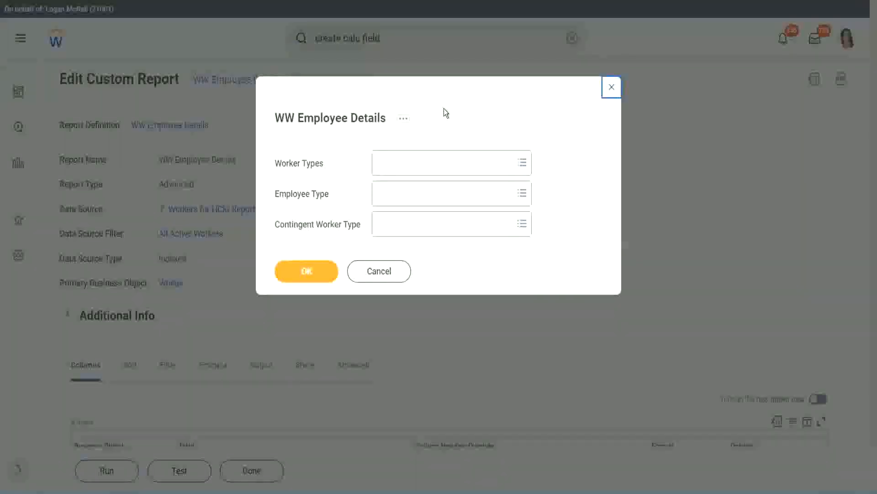
left_click(307, 271)
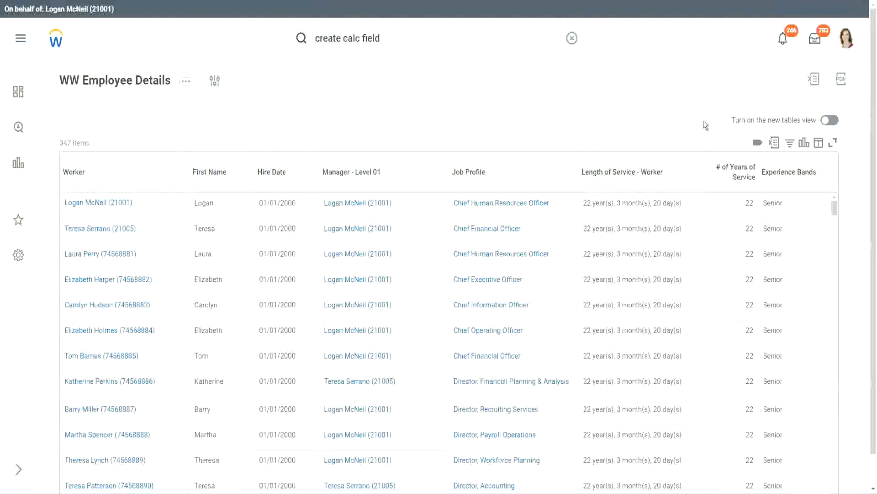
Compare the first report row's years of service and experience band with the 16 - 30 years Senior definition in the Notepad++ notes
scroll(703, 121, "down", 1)
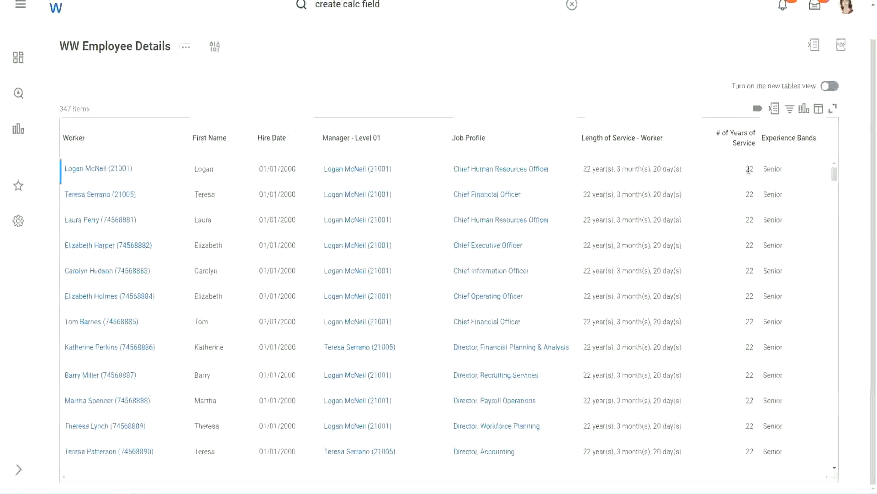
double_click(749, 169)
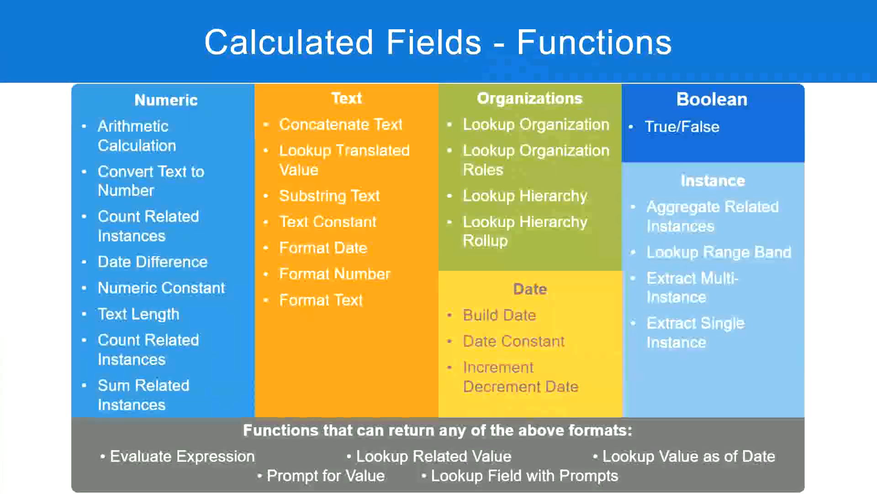
key("alt+Tab")
left_click(224, 159)
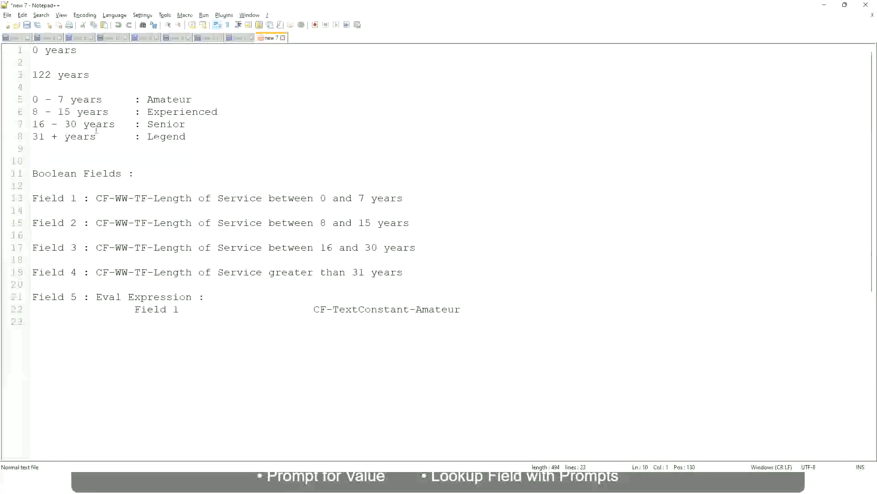
left_click(149, 123)
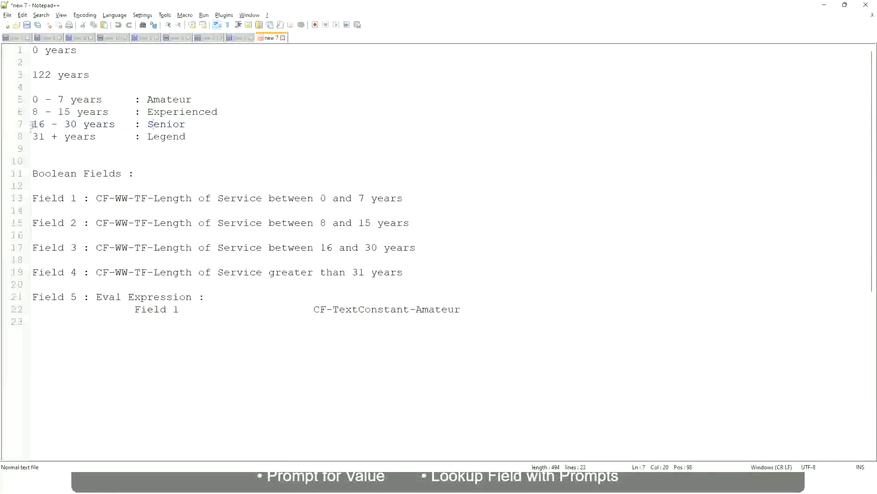
left_click_drag(32, 124, 86, 125)
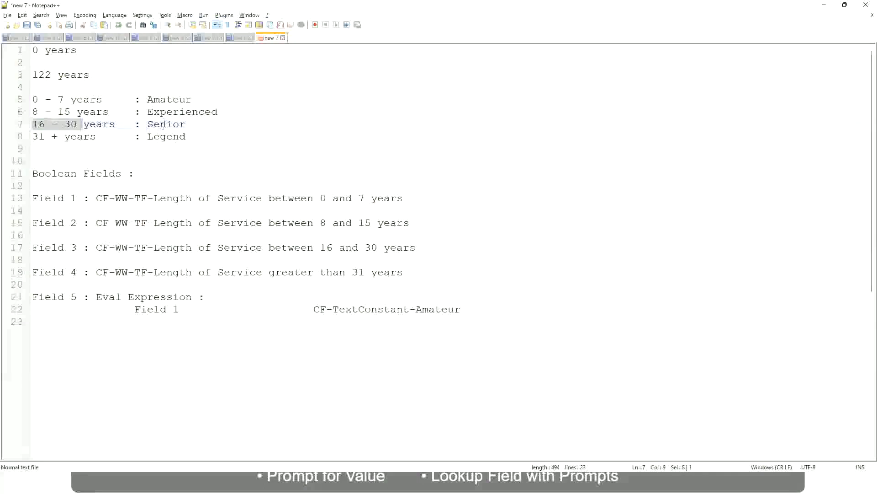
double_click(163, 125)
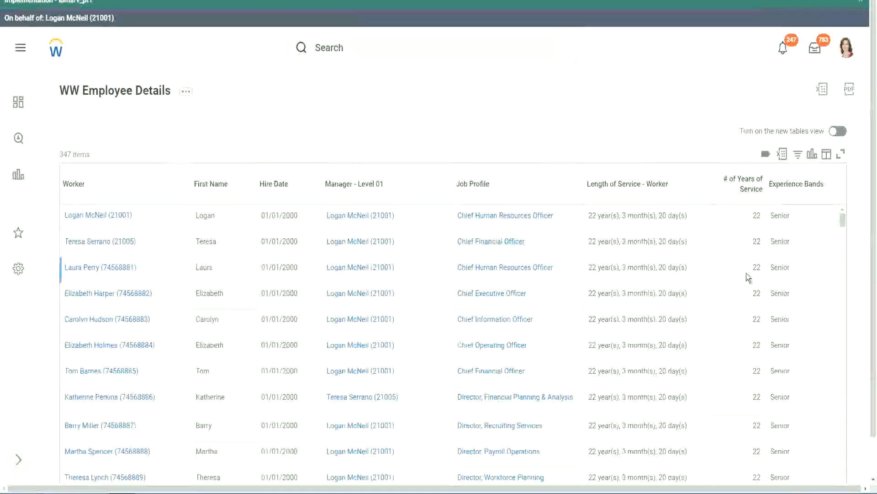
Back in the Workday report, examine the # of Years of Service and Experience Bands values across the worker rows
scroll(755, 273, "down", 3)
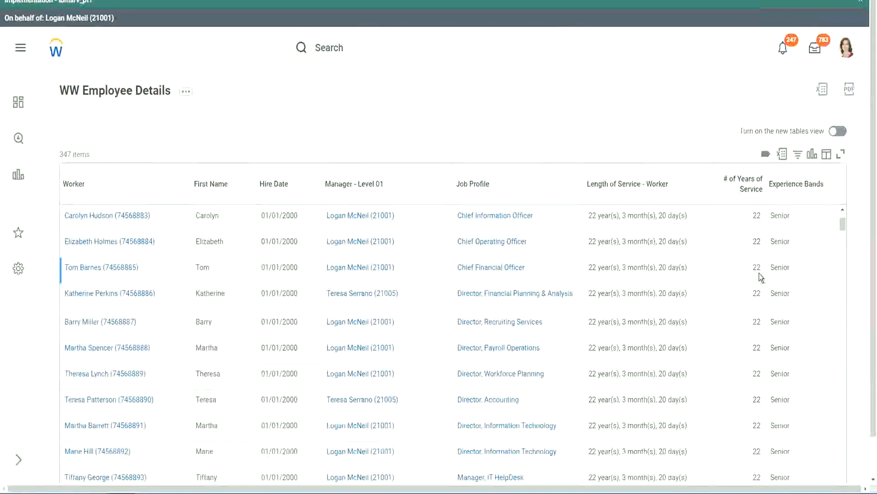
scroll(759, 275, "down", 5)
scroll(765, 303, "down", 5)
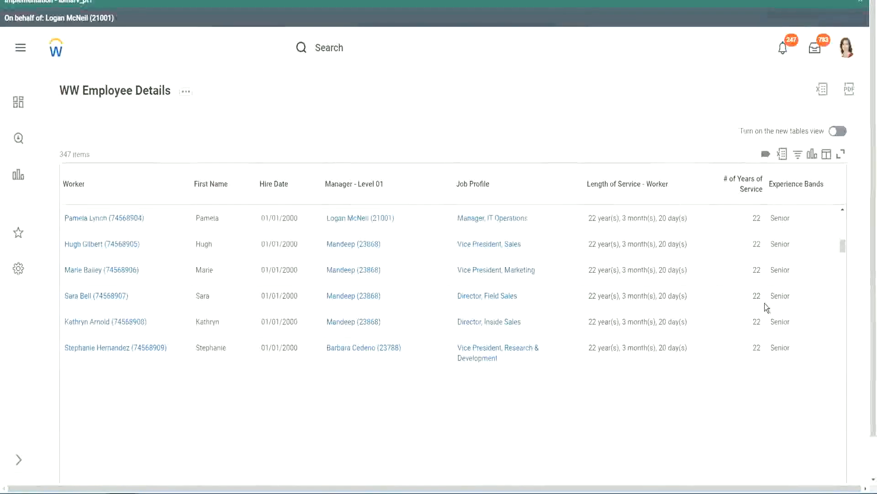
scroll(764, 303, "down", 5)
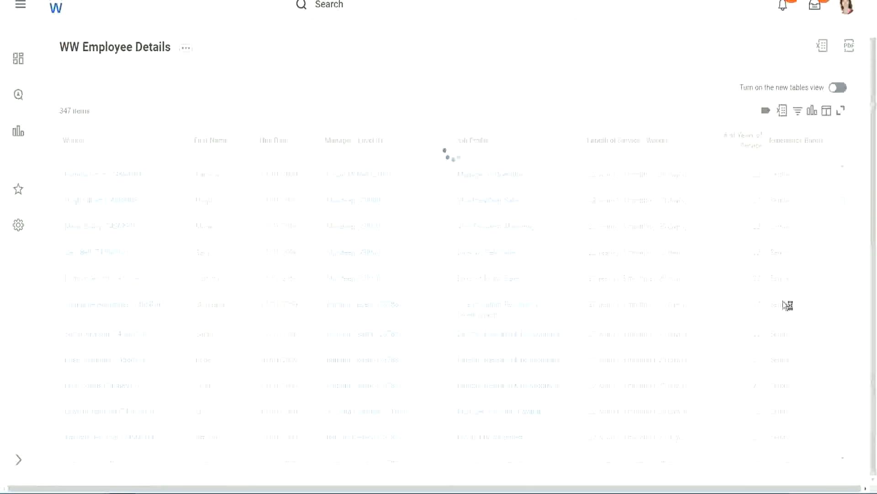
scroll(813, 257, "down", 6)
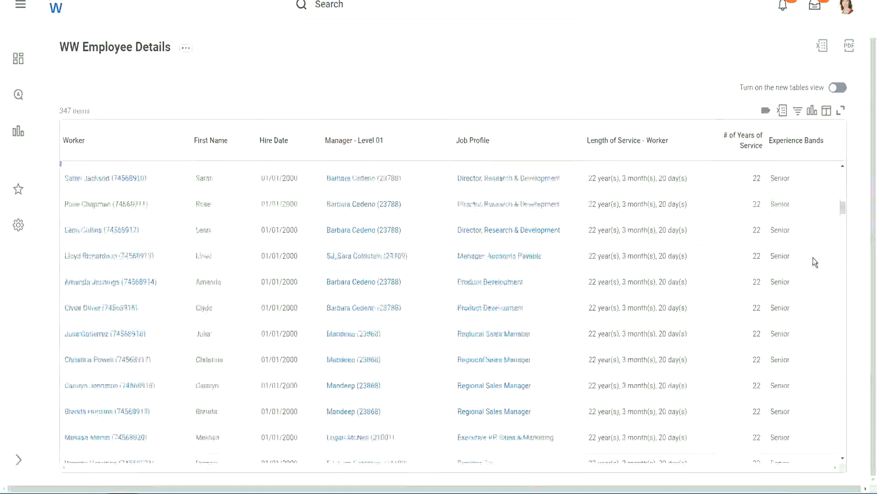
scroll(813, 257, "down", 3)
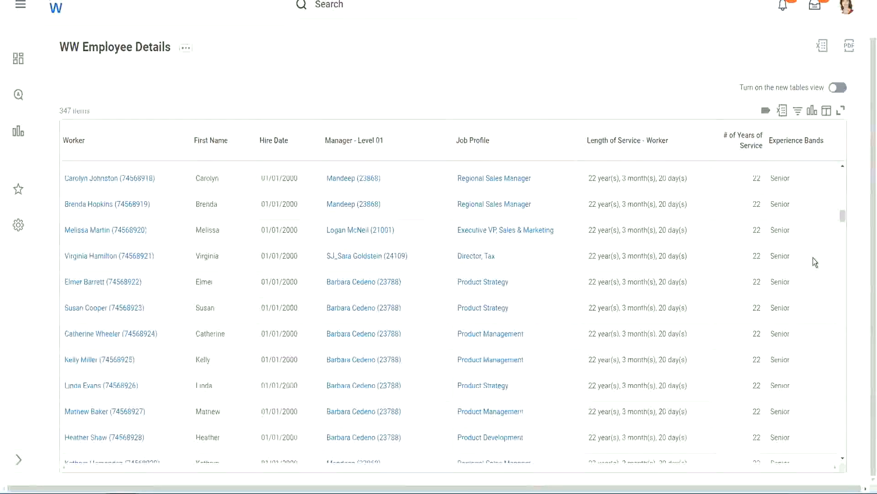
scroll(813, 257, "down", 8)
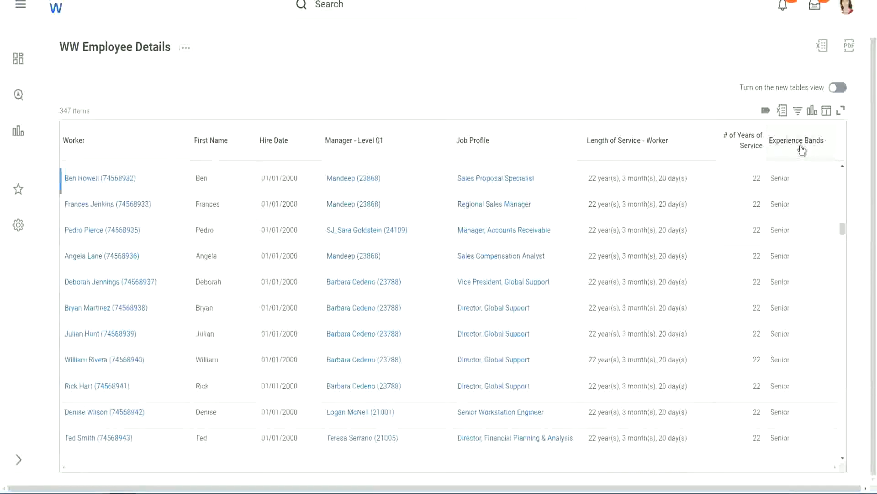
Filter the report's Experience Bands column to values containing Amateur
left_click(802, 150)
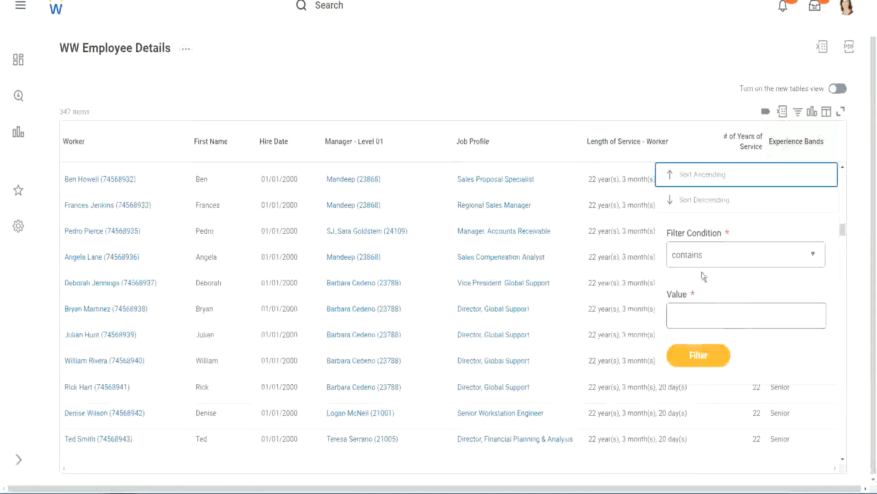
left_click(696, 308)
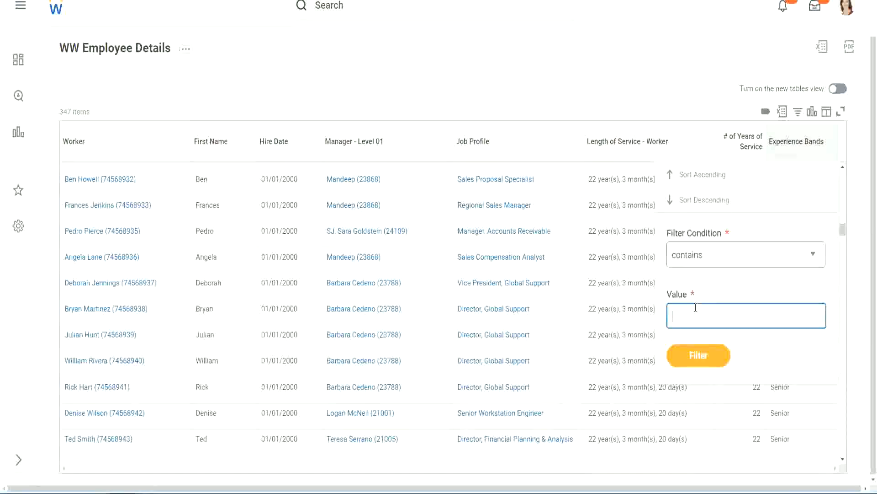
type("Amateur")
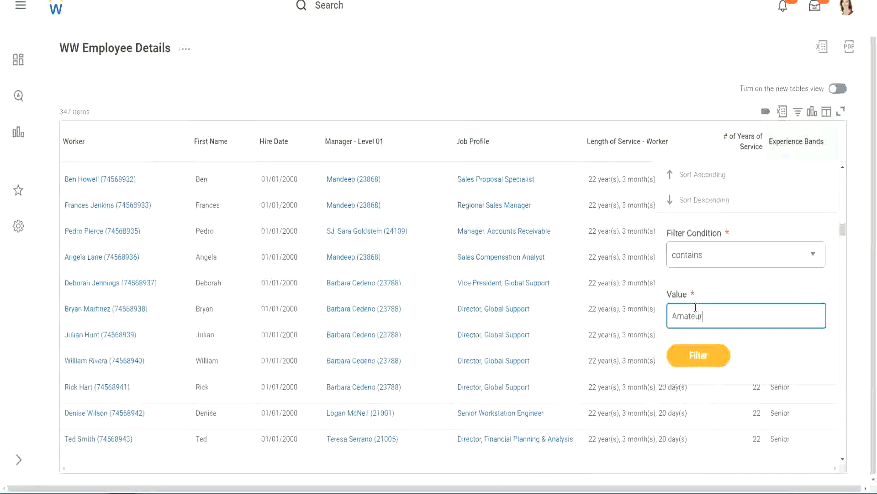
left_click(691, 357)
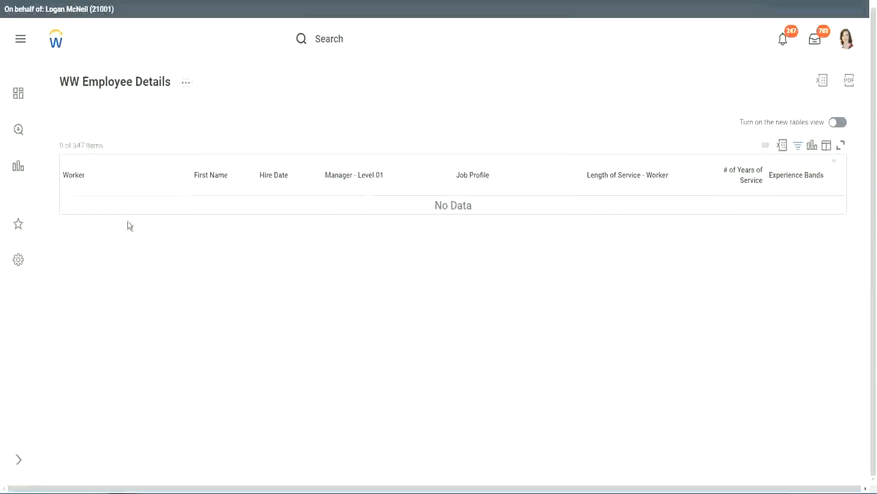
Change the Experience Bands filter value to Legend and apply it
left_click(794, 176)
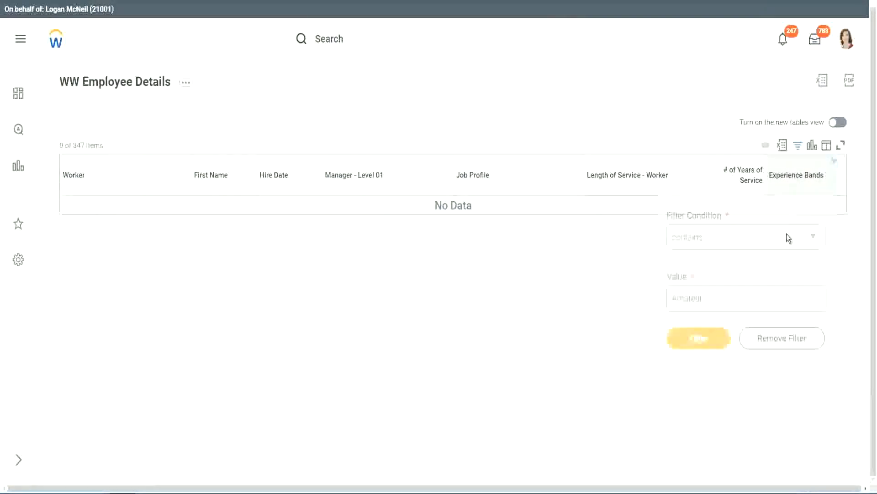
left_click(707, 295)
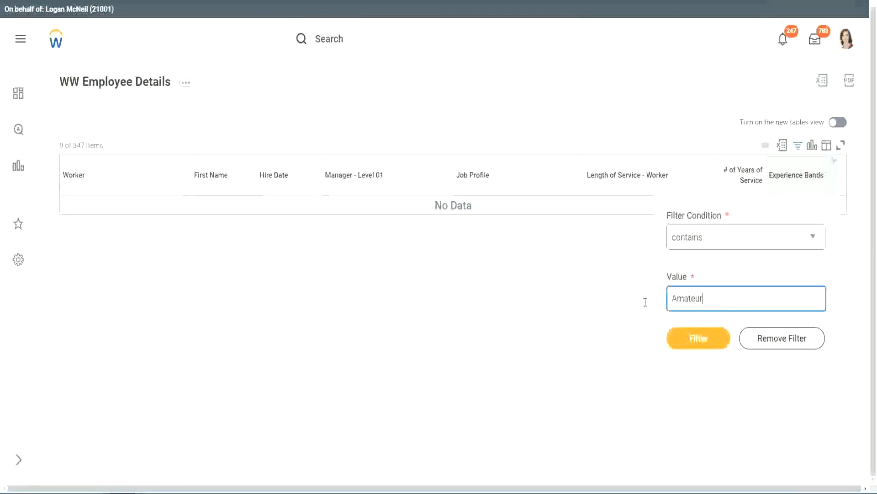
left_click_drag(645, 302, 626, 300)
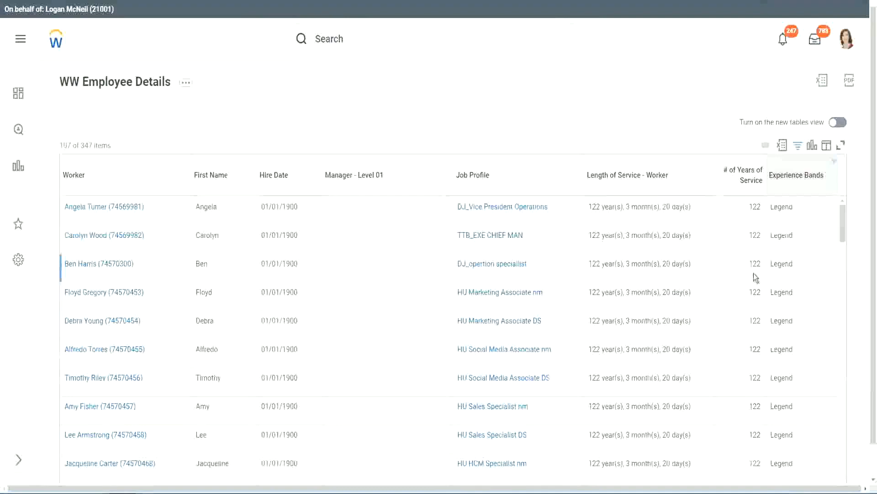
Examine the hire dates and years of service of the workers in the Legend band down to the end of the list
scroll(753, 273, "down", 10)
scroll(753, 273, "down", 5)
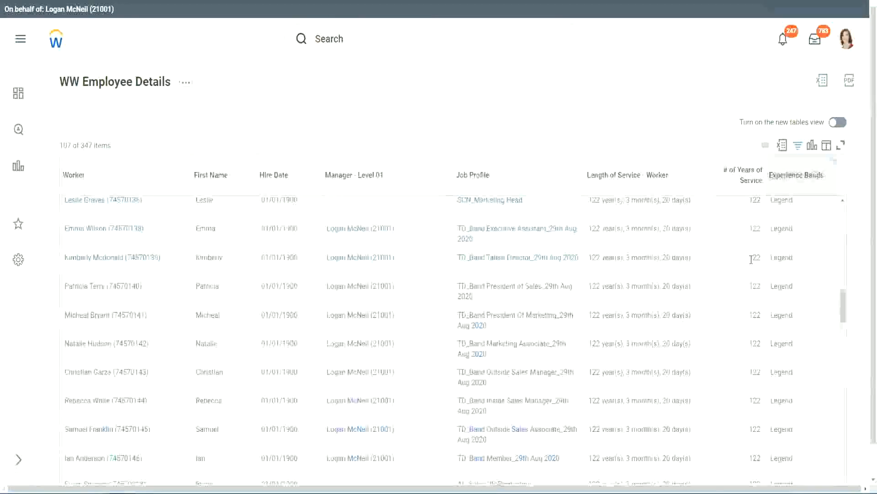
scroll(752, 263, "down", 10)
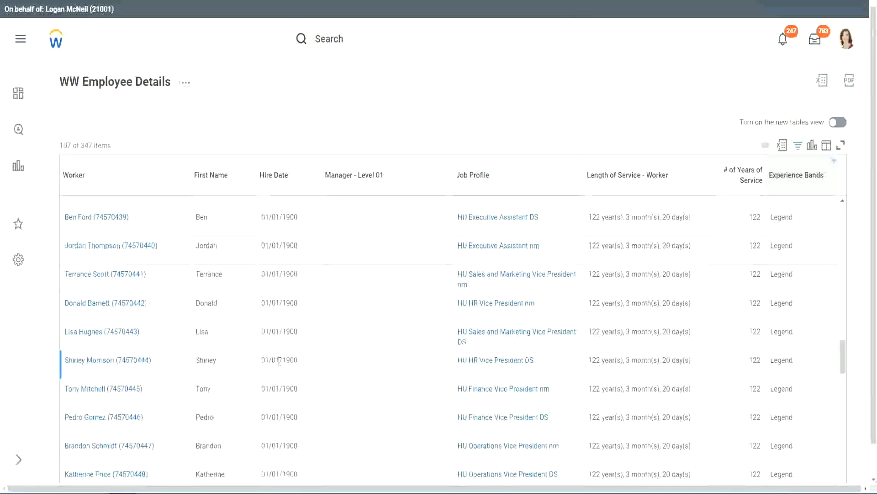
double_click(288, 360)
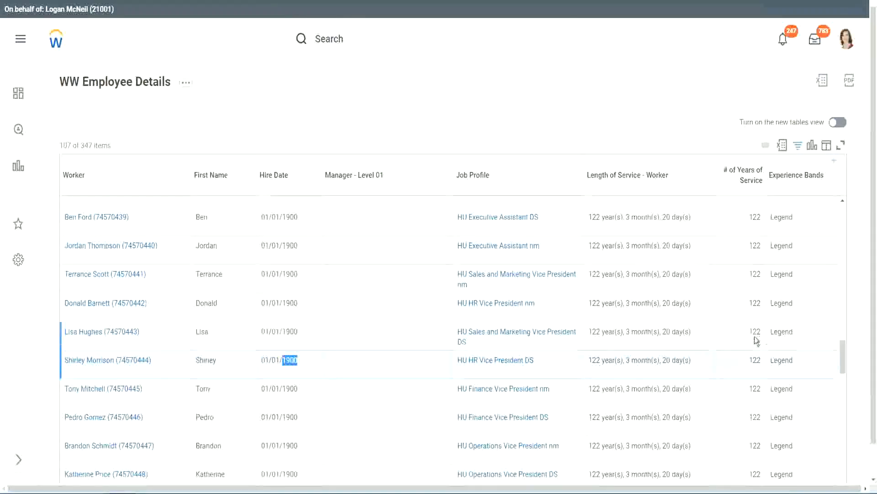
scroll(746, 343, "down", 2)
scroll(745, 339, "down", 4)
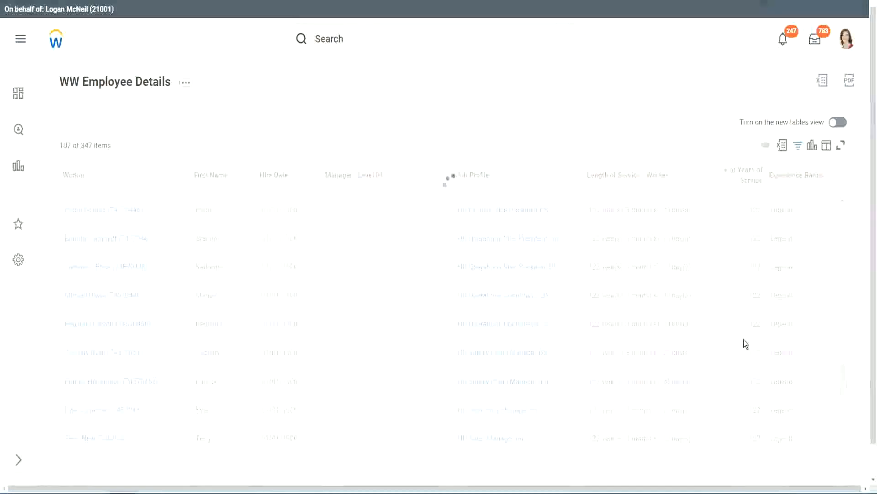
scroll(744, 339, "down", 20)
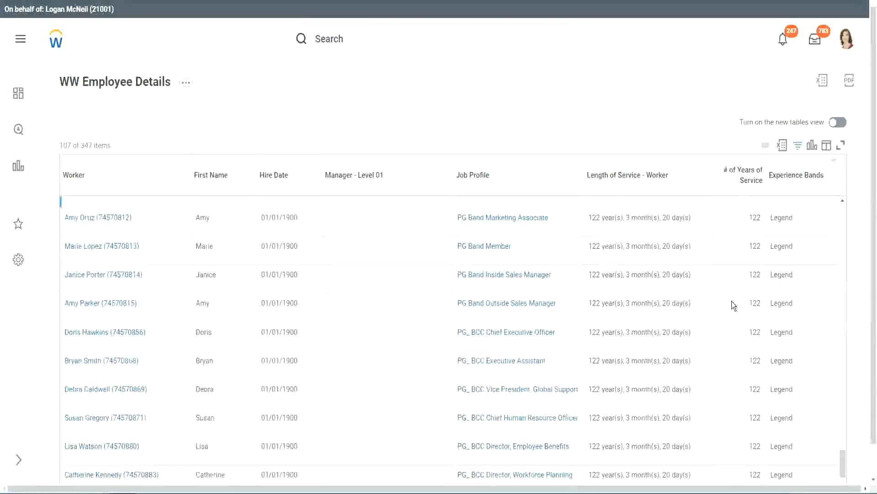
scroll(733, 305, "down", 3)
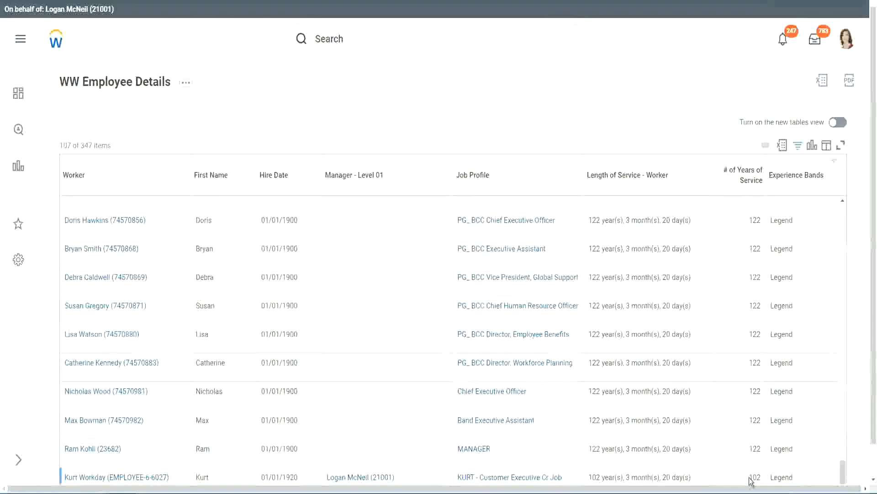
double_click(755, 467)
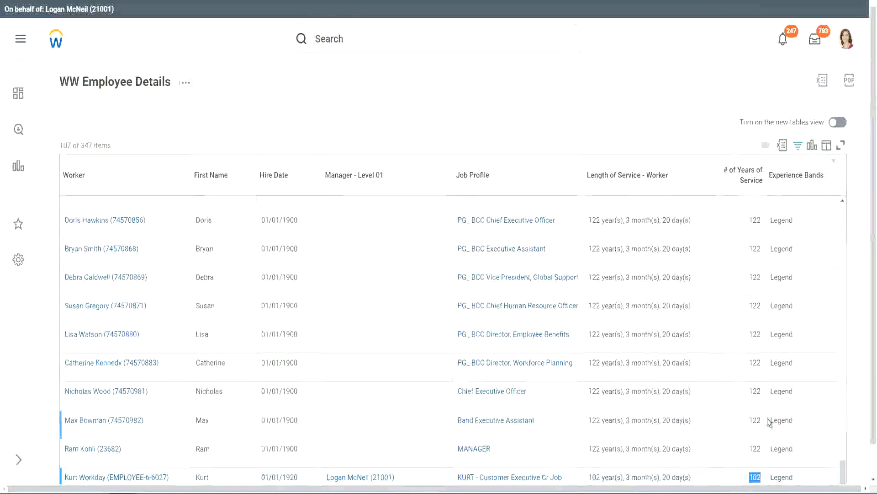
left_click_drag(754, 391, 762, 392)
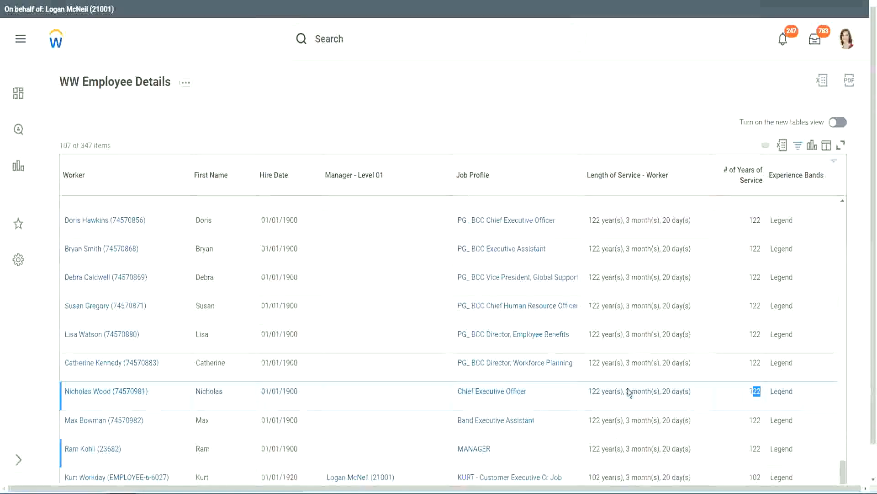
left_click(736, 363)
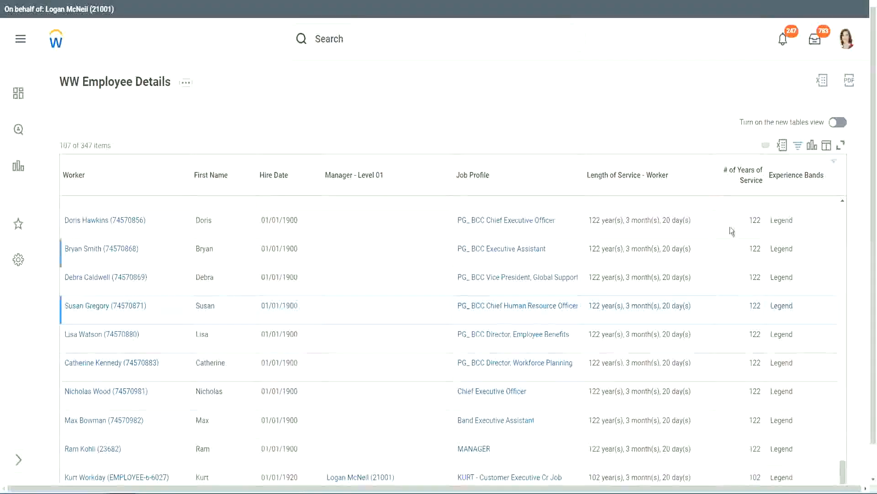
Change the Experience Bands column filter value to Experienced and apply it to the report
left_click(802, 180)
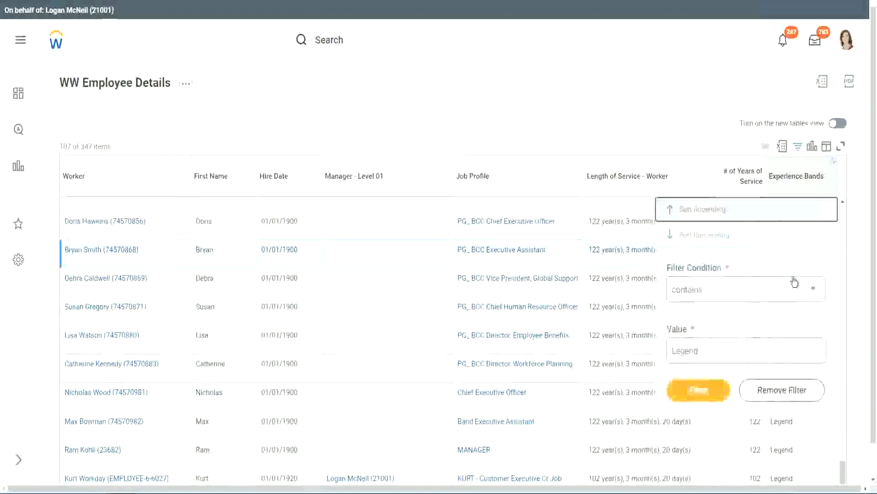
left_click(719, 354)
double_click(688, 350)
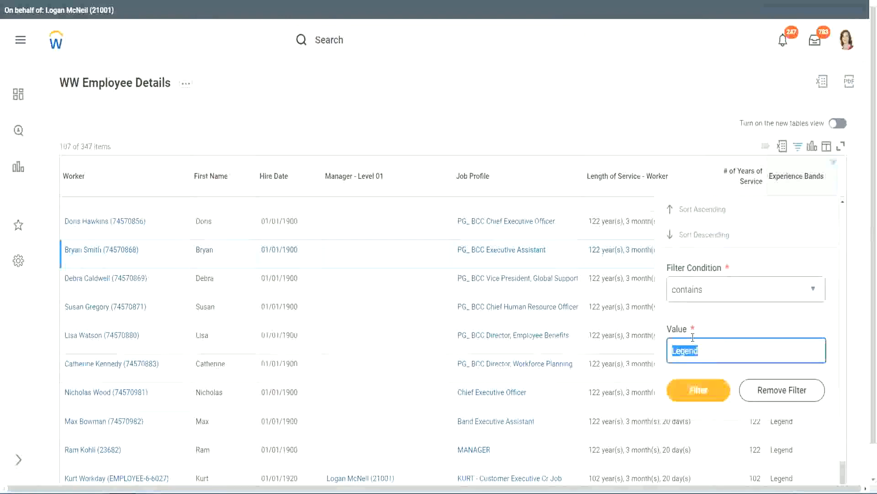
type("Ex")
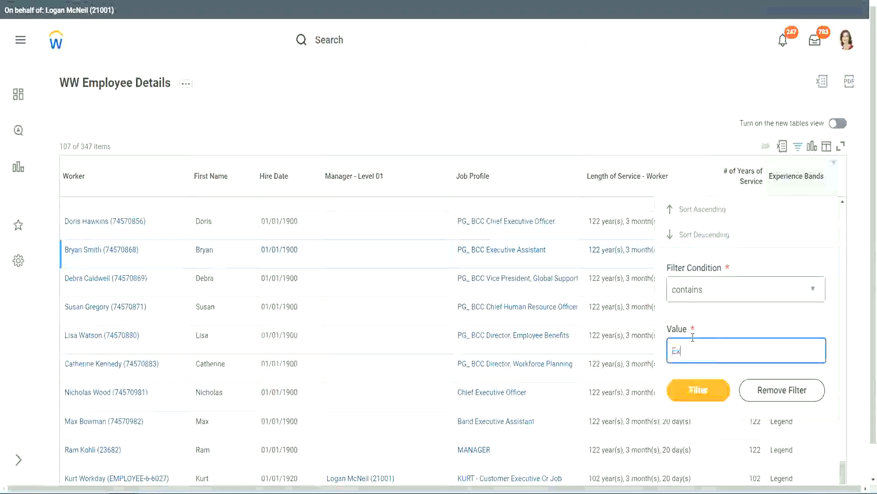
type("per")
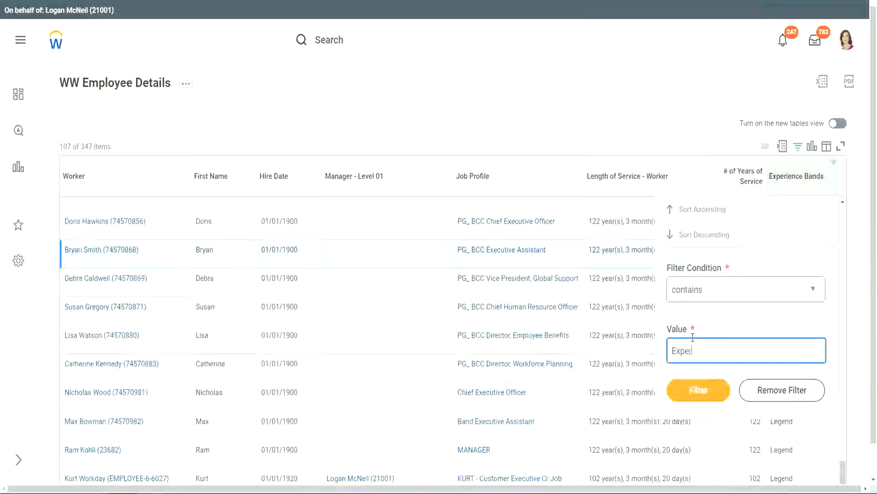
type("ienced")
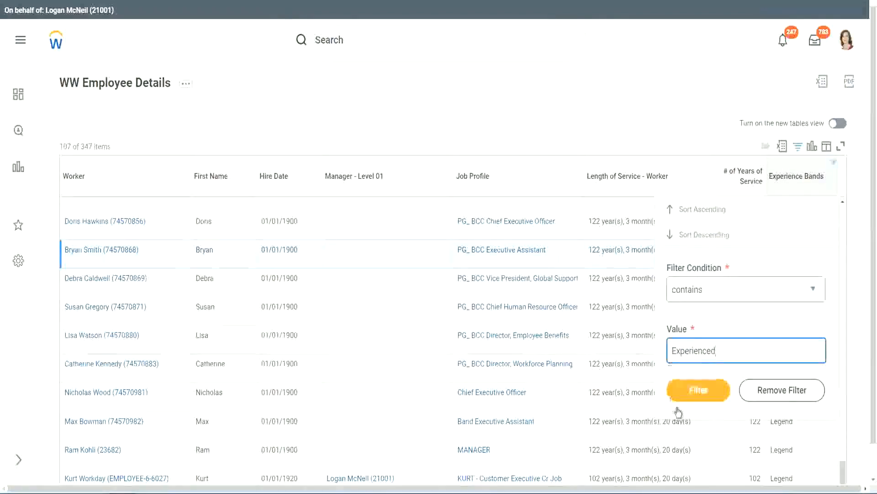
left_click(704, 389)
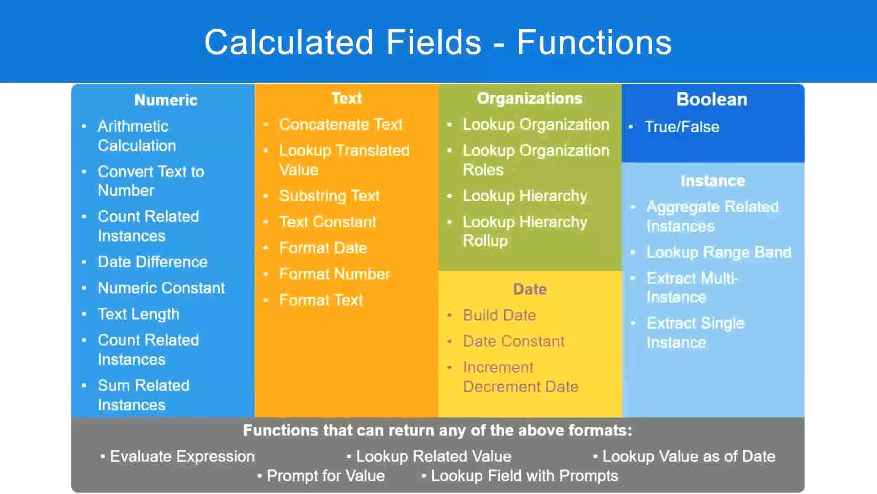
Switch to the Notepad++ notes and check the year range defined for the Experienced band
key("alt+Tab")
left_click(62, 112)
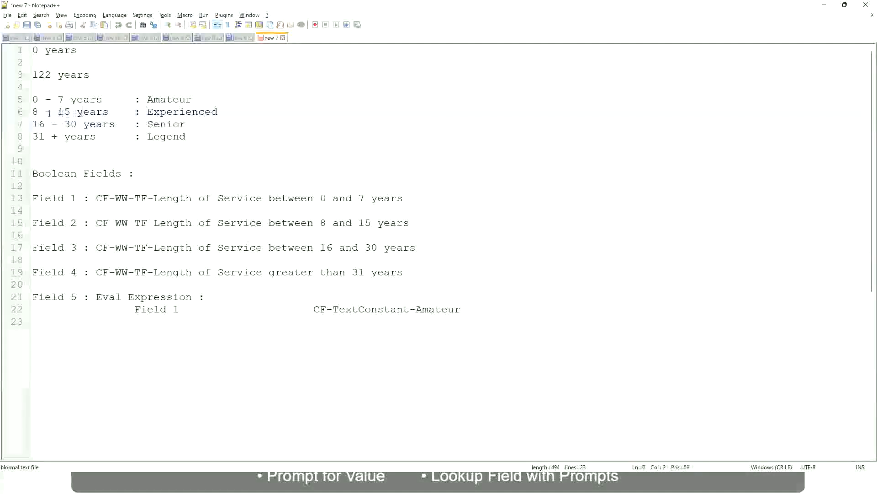
left_click_drag(39, 113, 70, 113)
left_click(72, 112)
left_click(102, 112)
Back in the Workday report, compare the # of Years of Service values with the Experience Bands values across the filtered worker rows
key("alt+Tab")
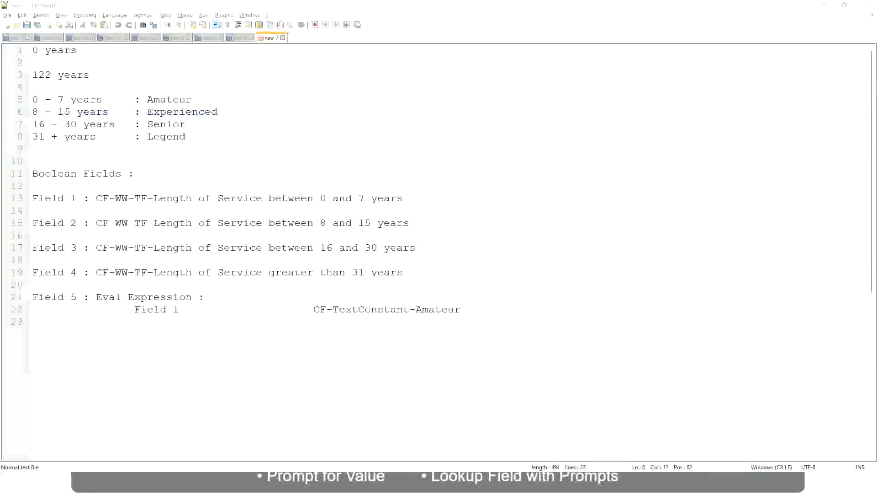
scroll(758, 334, "down", 2)
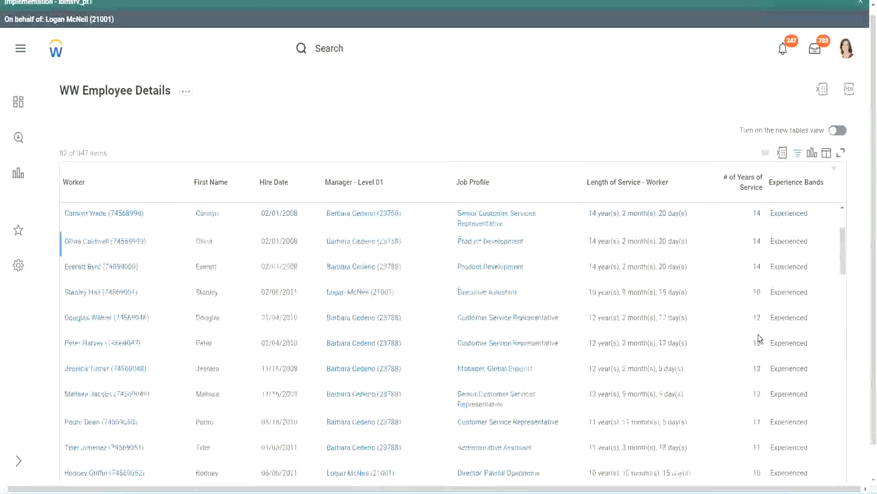
double_click(756, 241)
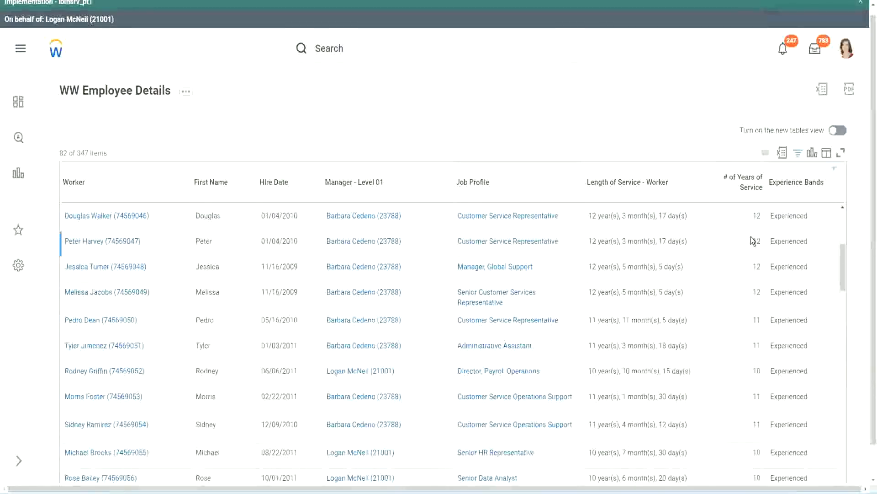
double_click(779, 241)
scroll(750, 368, "down", 2)
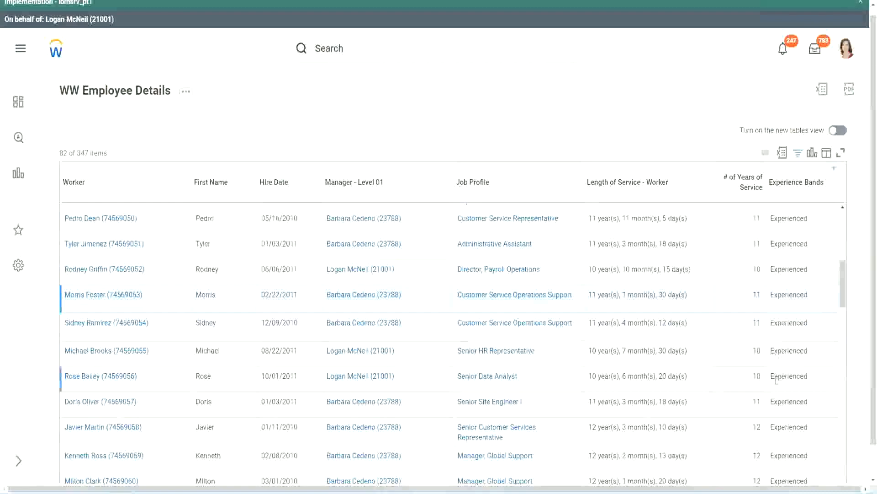
scroll(776, 379, "down", 5)
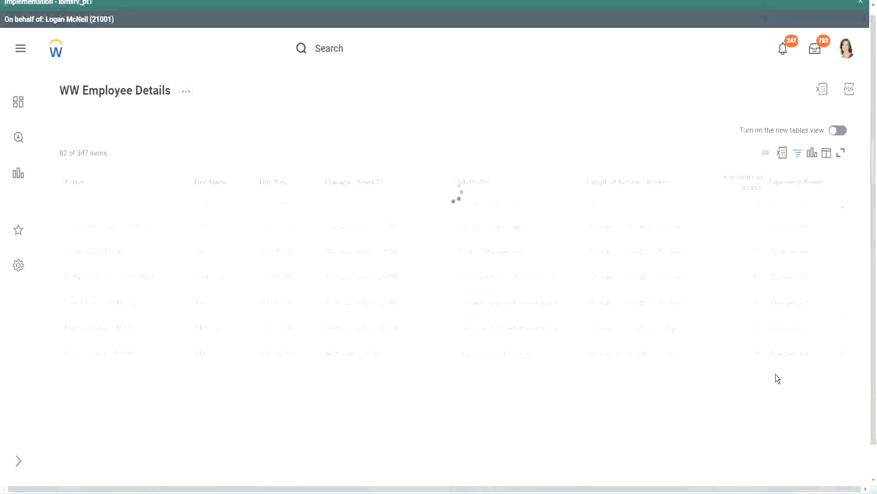